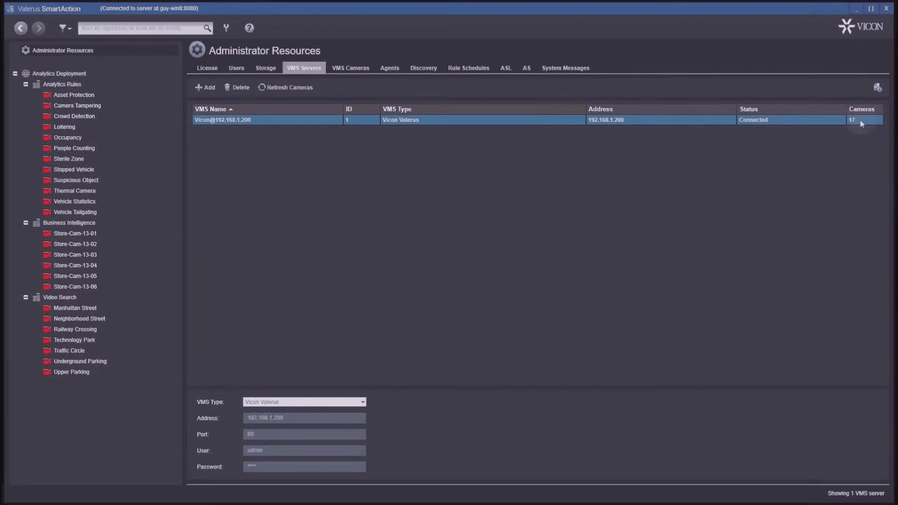
Step: View the VMS cameras, and open the Asset Protection resource from Analytics Deployment
{"action": "left_click", "coordinate": [339, 70]}
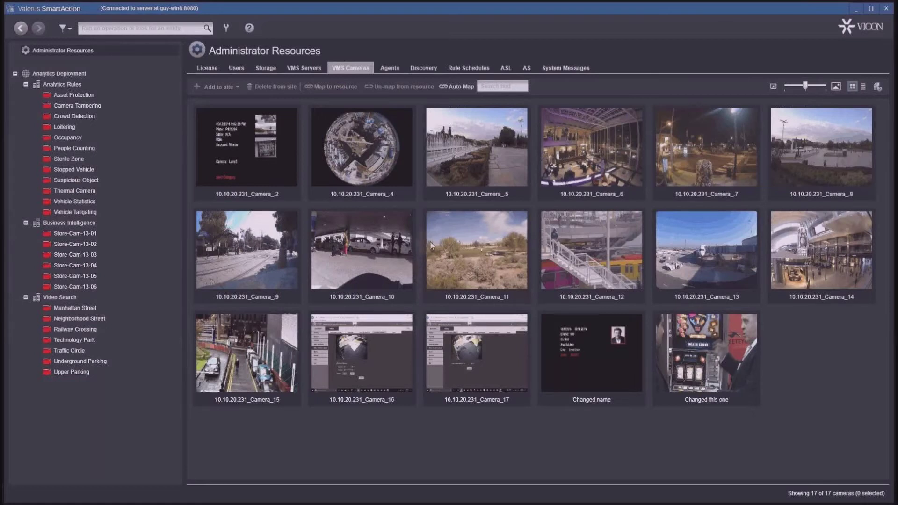
{"action": "left_click", "coordinate": [47, 75]}
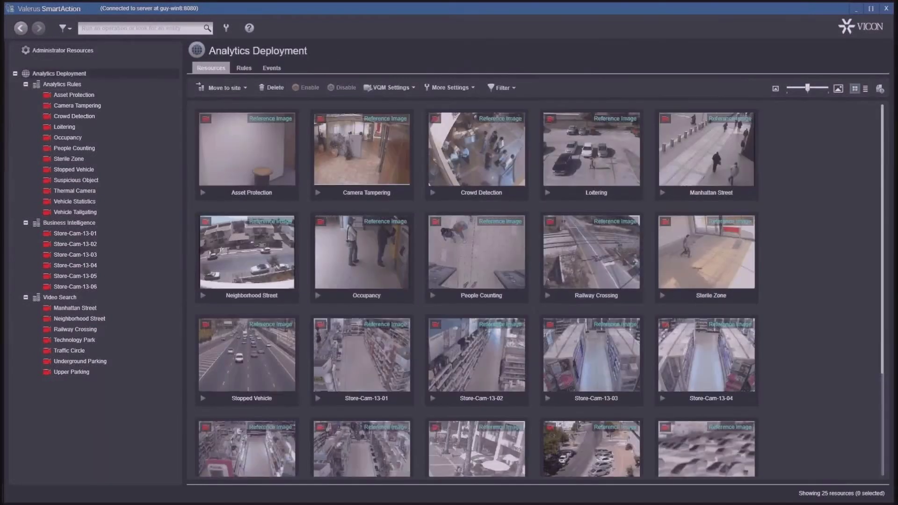
{"action": "mouse_move", "coordinate": [132, 108]}
{"action": "double_click", "coordinate": [247, 155]}
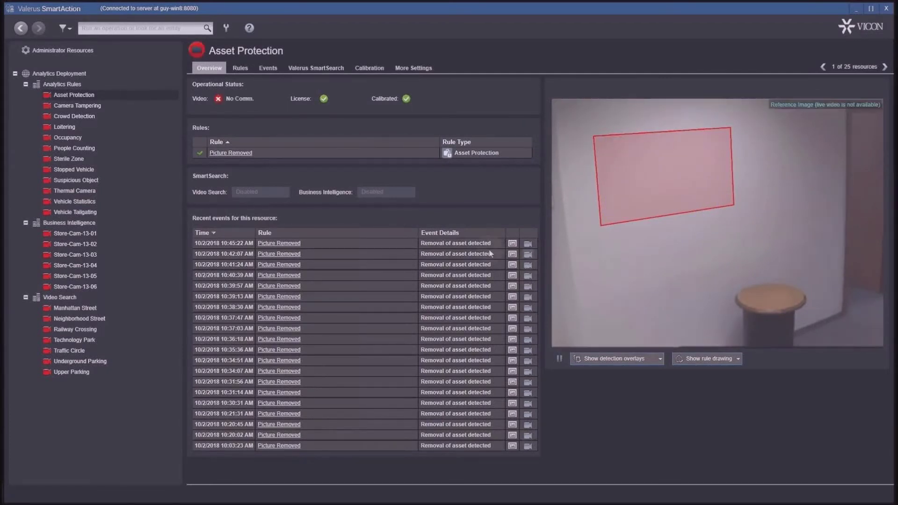
Step: Play back the 10:41:24 AM Picture Removed event of the Asset Protection resource and close the playback
{"action": "mouse_move", "coordinate": [514, 270]}
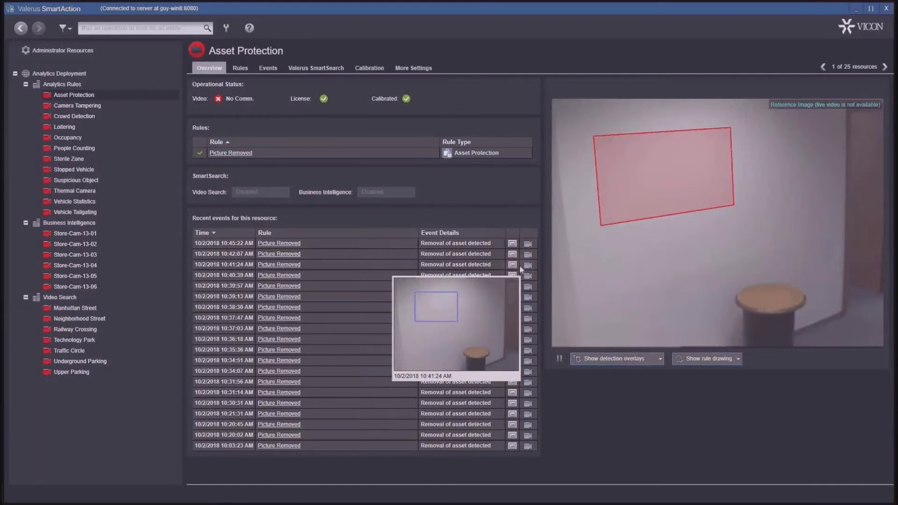
{"action": "left_click", "coordinate": [522, 268]}
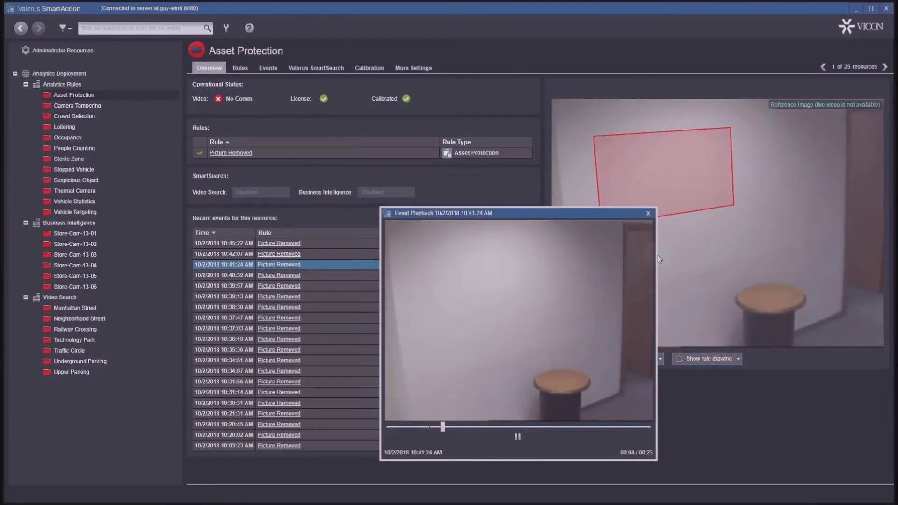
{"action": "left_click", "coordinate": [648, 215]}
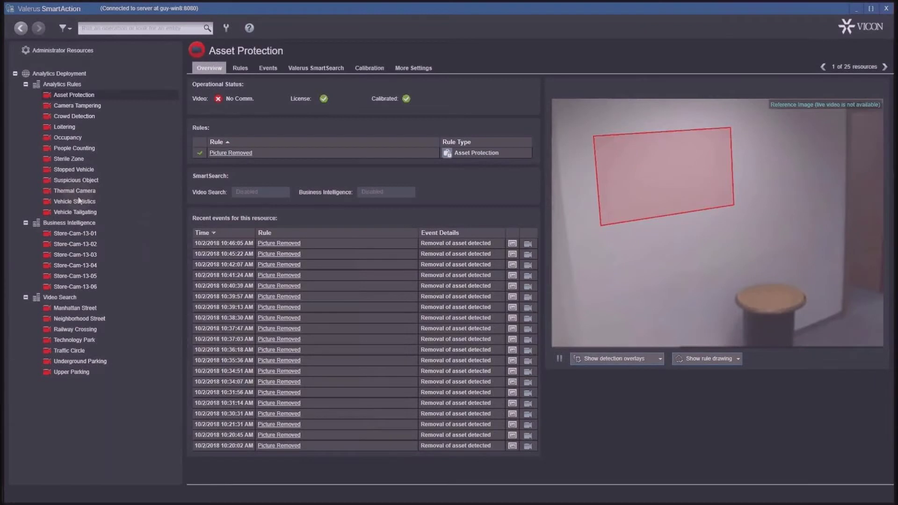
Step: Open the Stopped Vehicle resource and play back its 10:48:03 AM Stopping on Shoulder event
{"action": "left_click", "coordinate": [75, 171]}
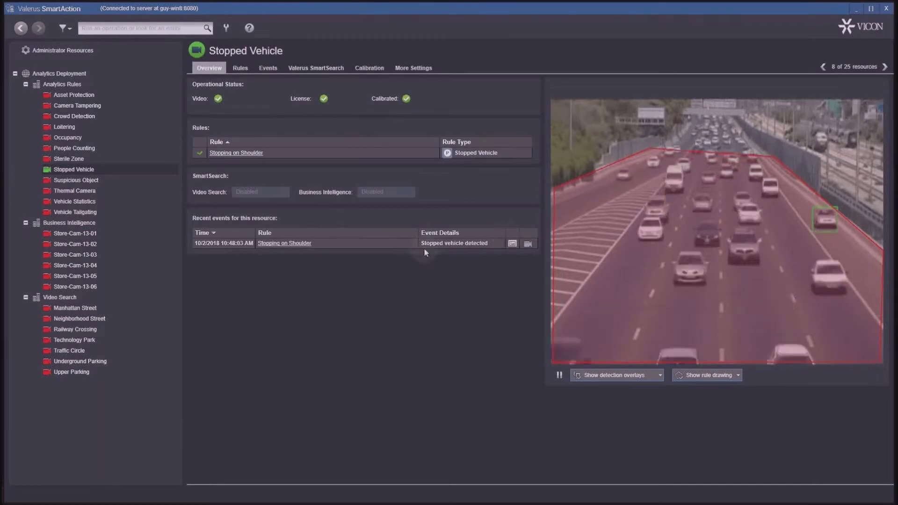
{"action": "left_click", "coordinate": [517, 243]}
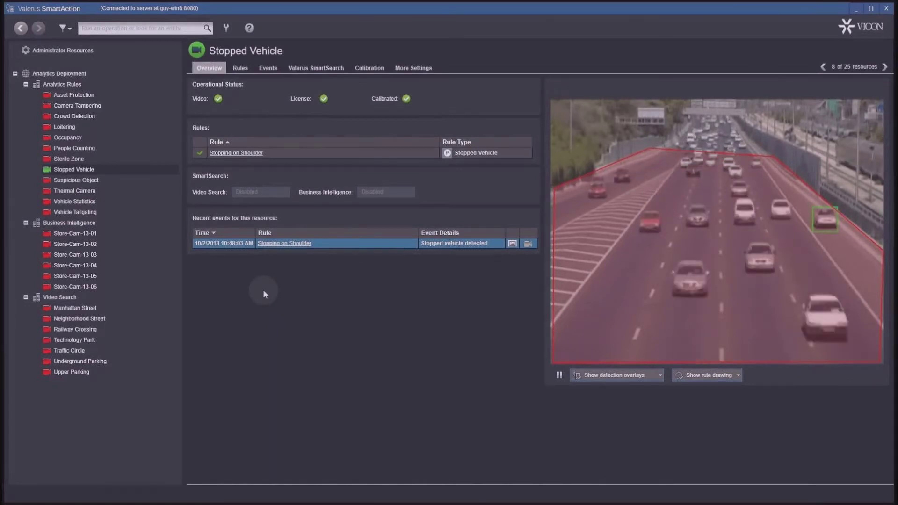
{"action": "mouse_move", "coordinate": [523, 247]}
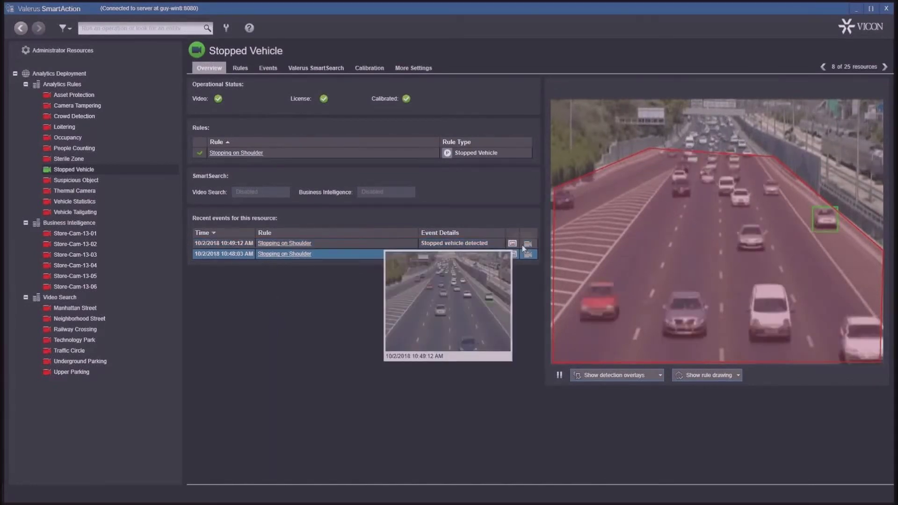
{"action": "left_click", "coordinate": [523, 247]}
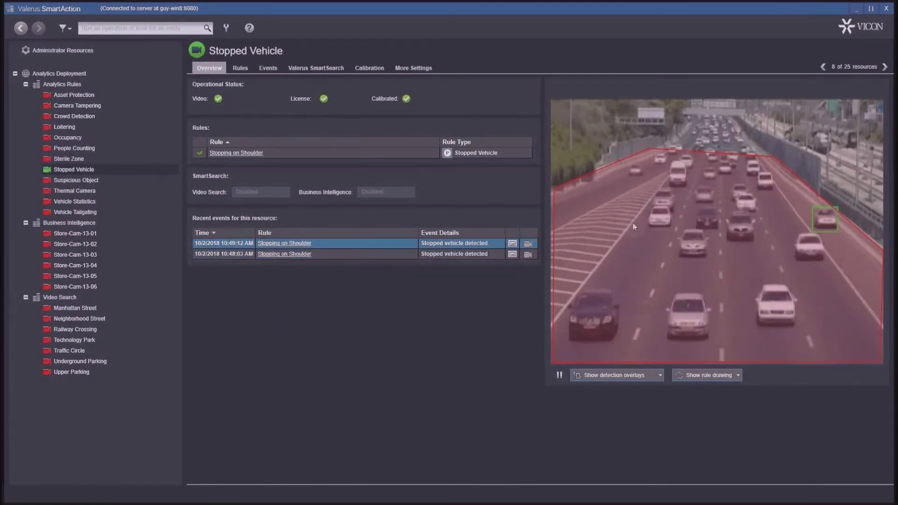
{"action": "left_click", "coordinate": [529, 254]}
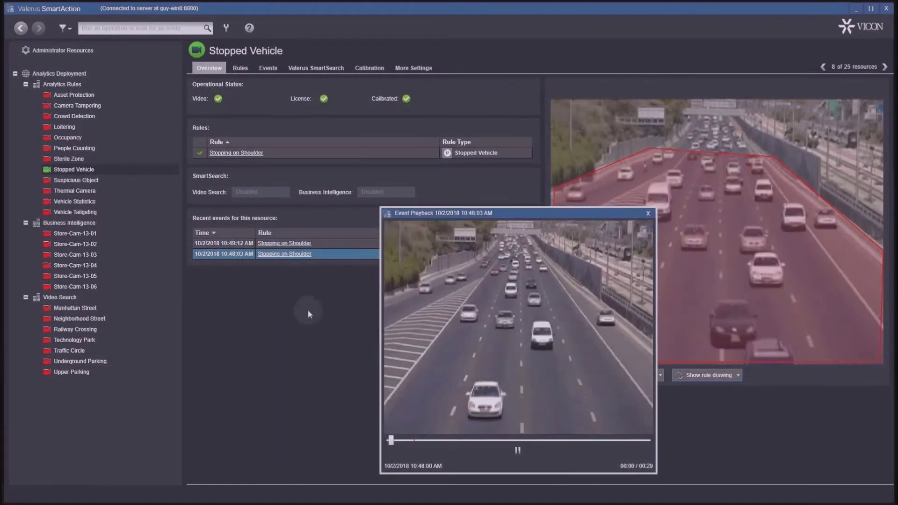
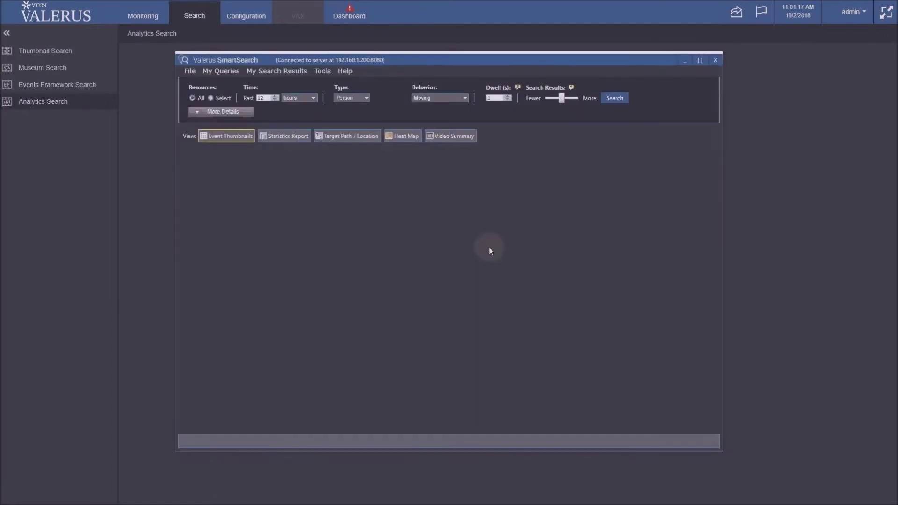
Step: Expand the search details in the maximized SmartSearch window and limit the search resources to the Traffic Circle camera
{"action": "left_click", "coordinate": [700, 60]}
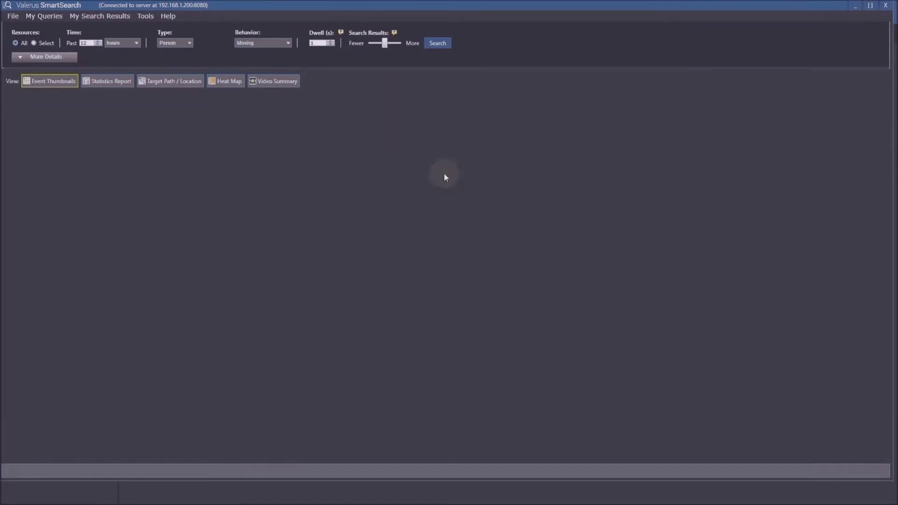
{"action": "left_click", "coordinate": [36, 57]}
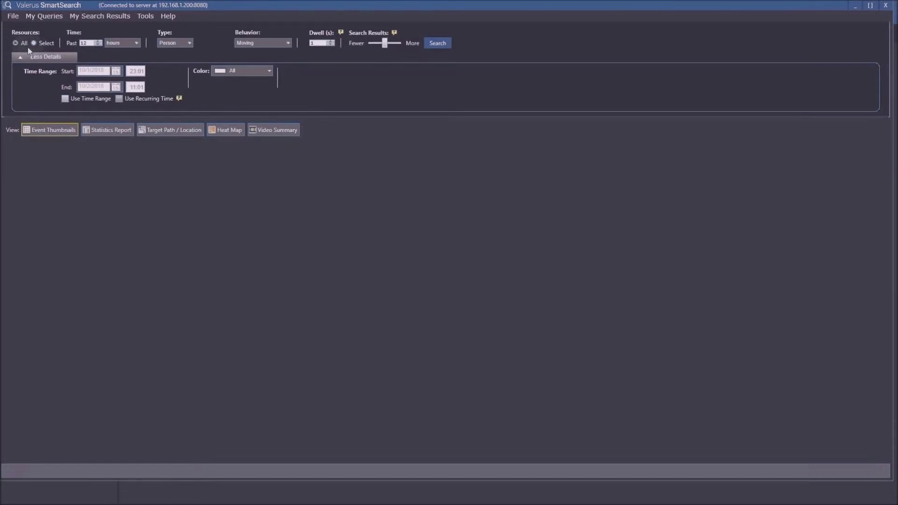
{"action": "left_click", "coordinate": [37, 78]}
{"action": "left_click", "coordinate": [111, 162]}
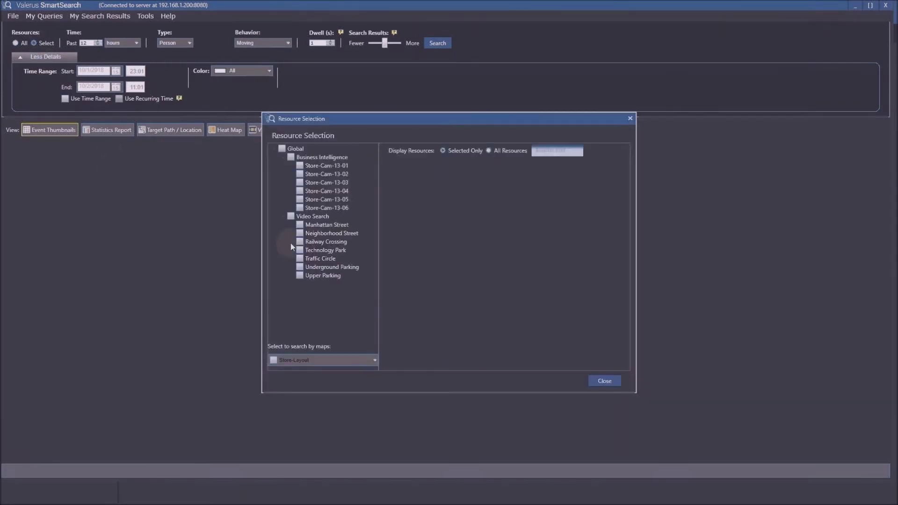
{"action": "mouse_move", "coordinate": [302, 260]}
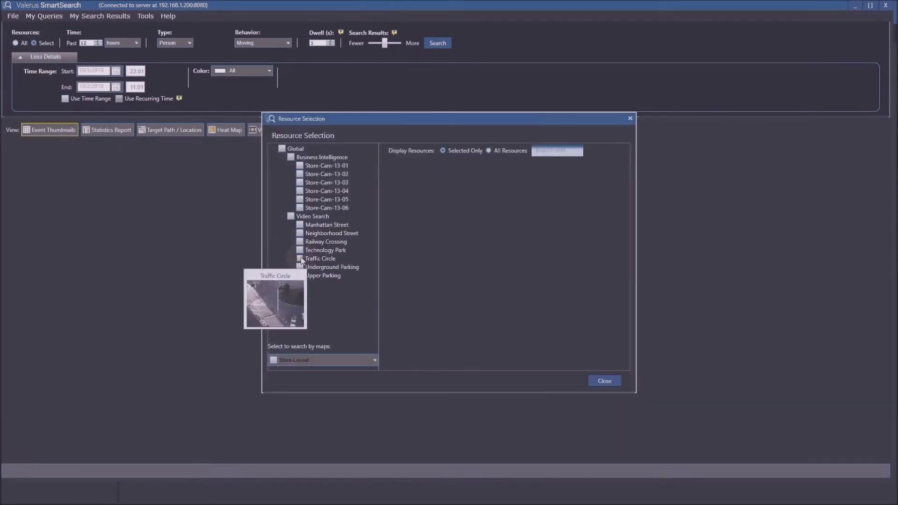
{"action": "left_click", "coordinate": [594, 381]}
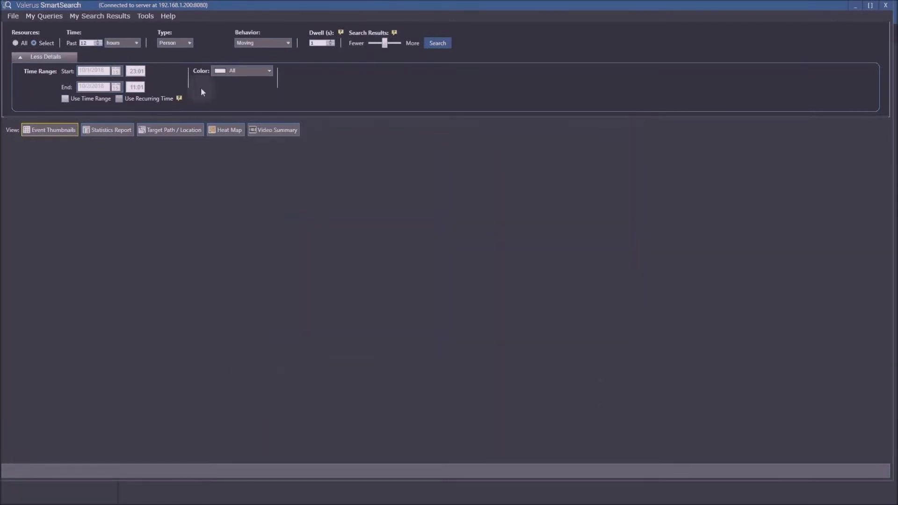
Step: Set the search time to the past 999 days
{"action": "left_click", "coordinate": [89, 43]}
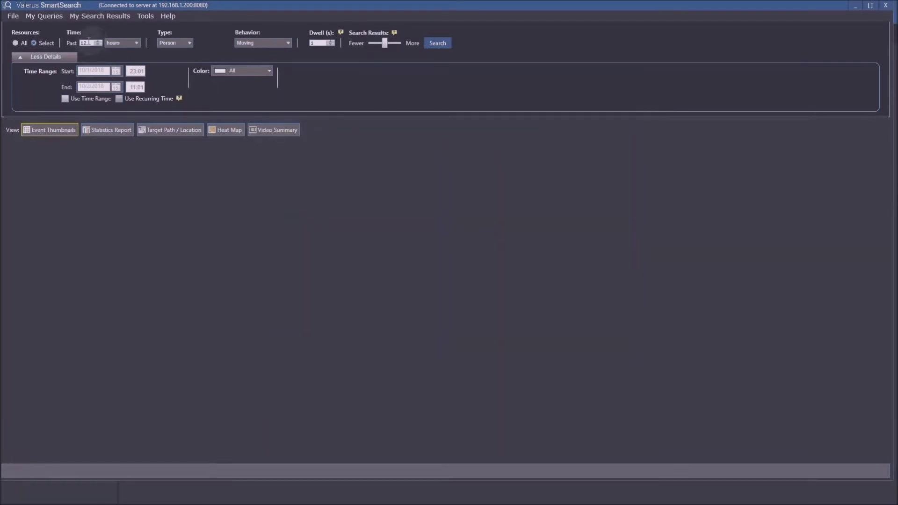
{"action": "type", "text": "999"}
{"action": "left_click", "coordinate": [138, 43]}
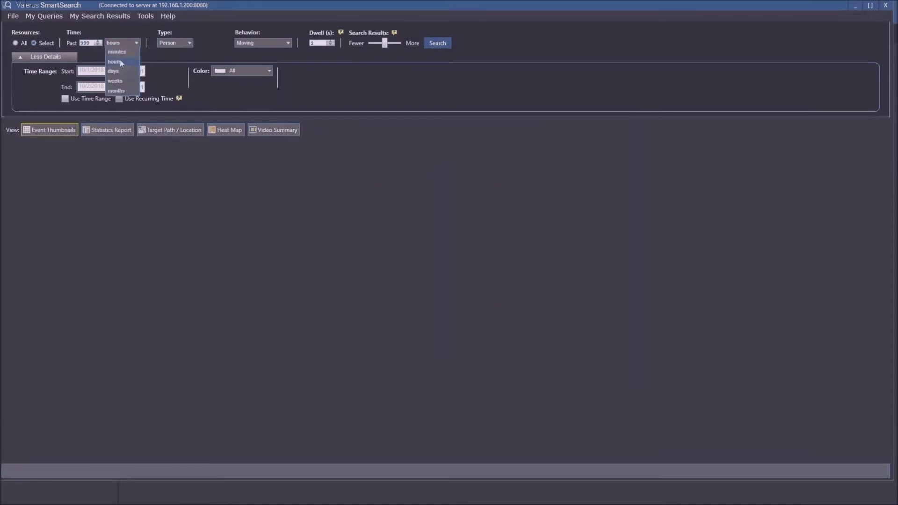
{"action": "left_click", "coordinate": [117, 71]}
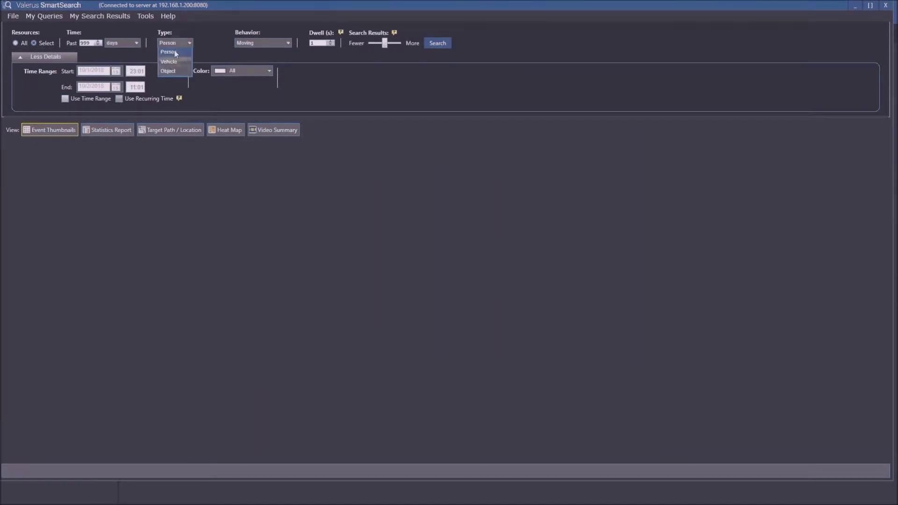
Step: Set the search target type to Vehicle with all sizes
{"action": "left_click", "coordinate": [173, 67]}
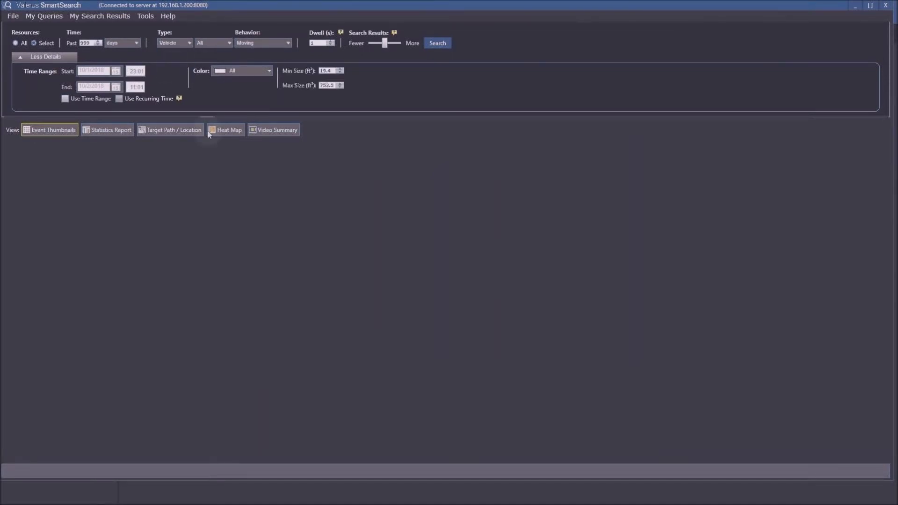
{"action": "left_click", "coordinate": [218, 44]}
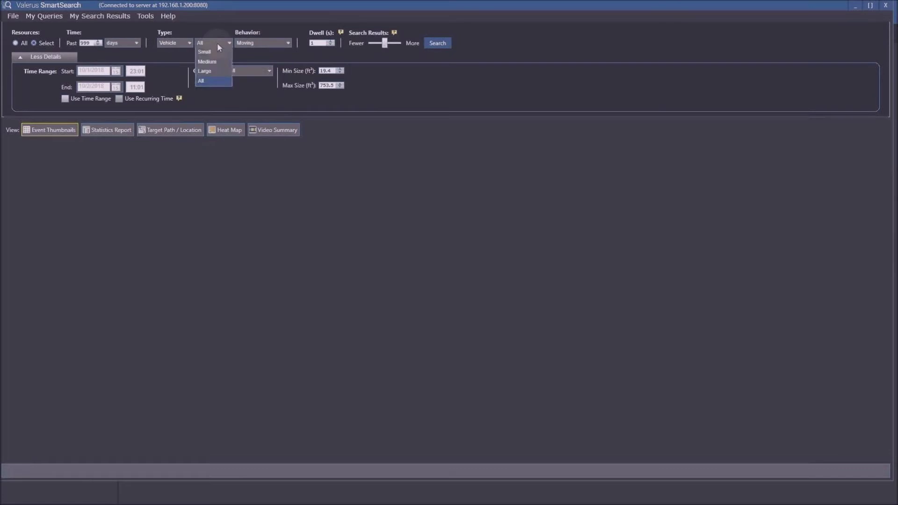
{"action": "left_click", "coordinate": [272, 64]}
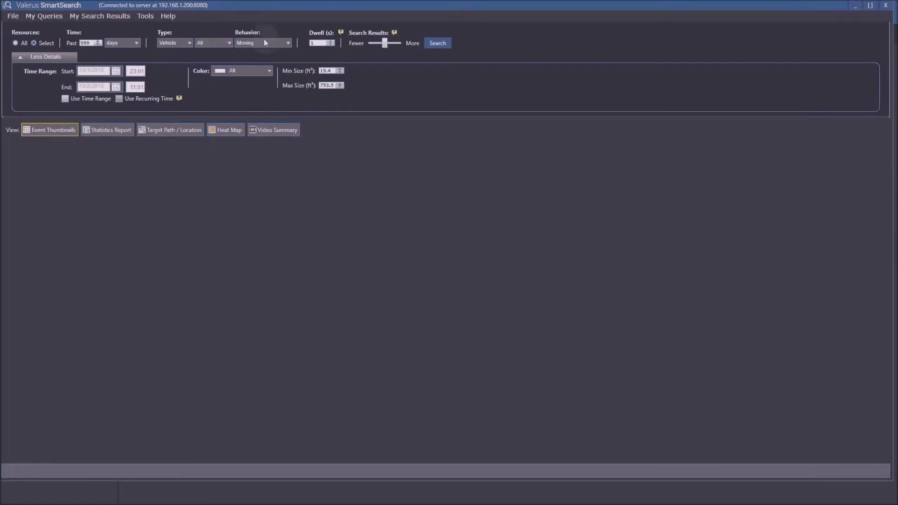
Step: Search for moving vehicles with a dwell time of 3 seconds and the search results slider set to the fewest
{"action": "left_click", "coordinate": [264, 43]}
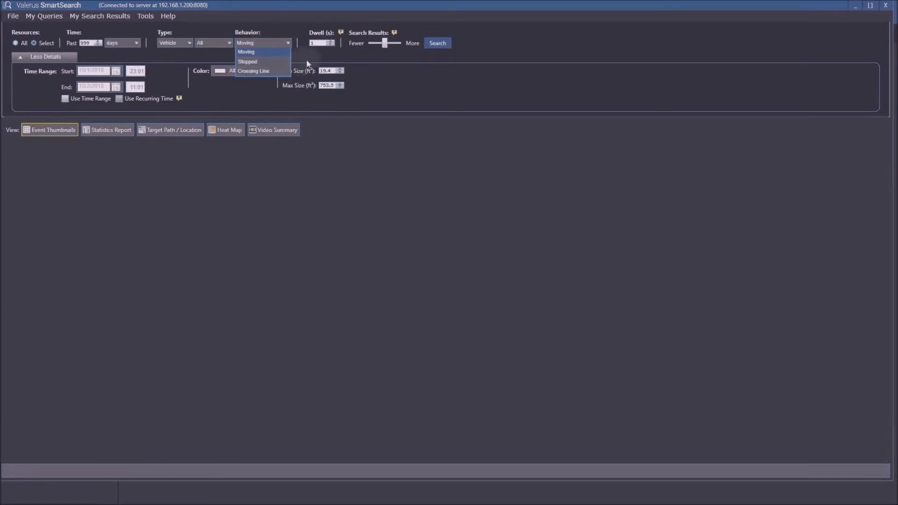
{"action": "left_click", "coordinate": [331, 42]}
{"action": "left_click", "coordinate": [331, 42]}
{"action": "left_click", "coordinate": [332, 42]}
{"action": "left_click_drag", "start_coordinate": [385, 43], "coordinate": [360, 49]}
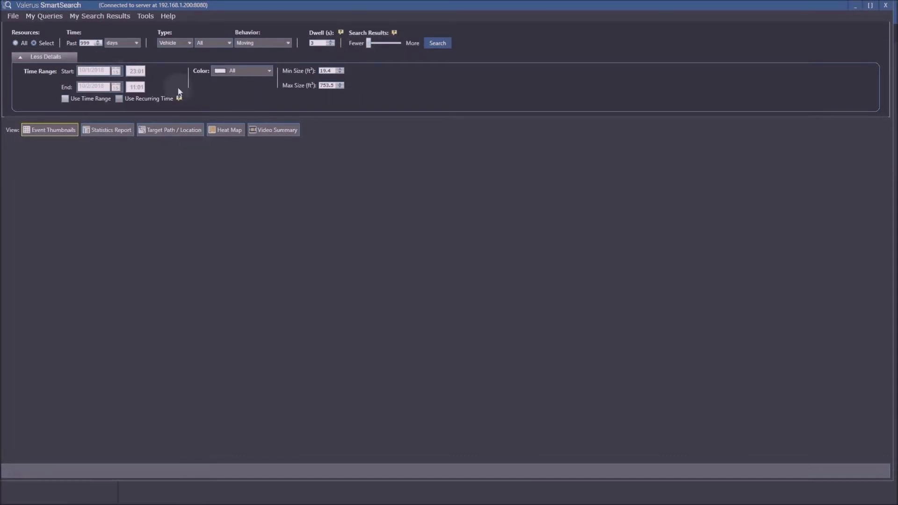
{"action": "left_click", "coordinate": [431, 48]}
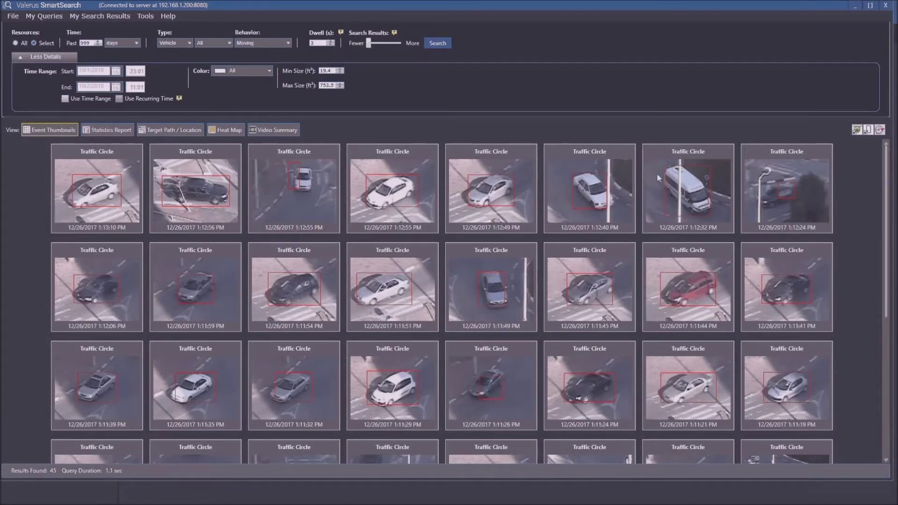
Step: Play the Traffic Circle event of the white van recorded at 1:12:32 PM among the search results
{"action": "left_click", "coordinate": [681, 220]}
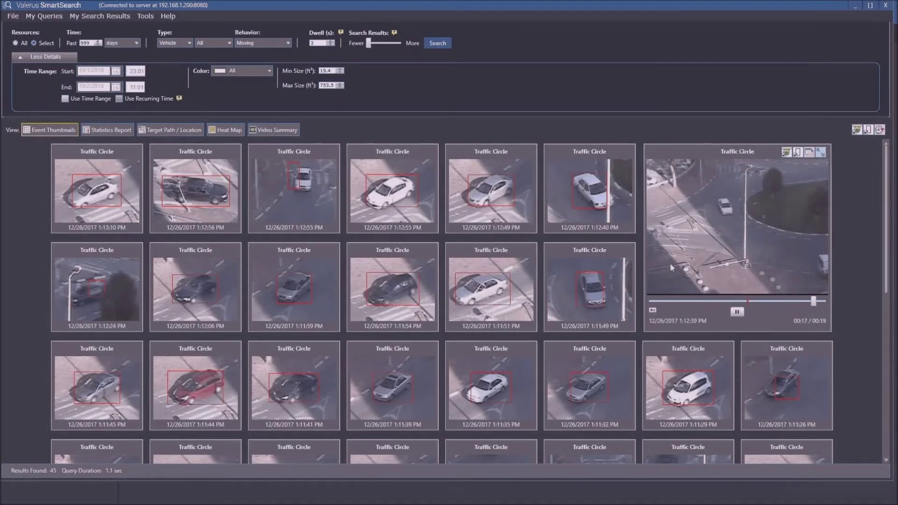
{"action": "left_click", "coordinate": [711, 217]}
Step: Show the search results as a statistics report, first by day and finally by week
{"action": "left_click", "coordinate": [111, 125]}
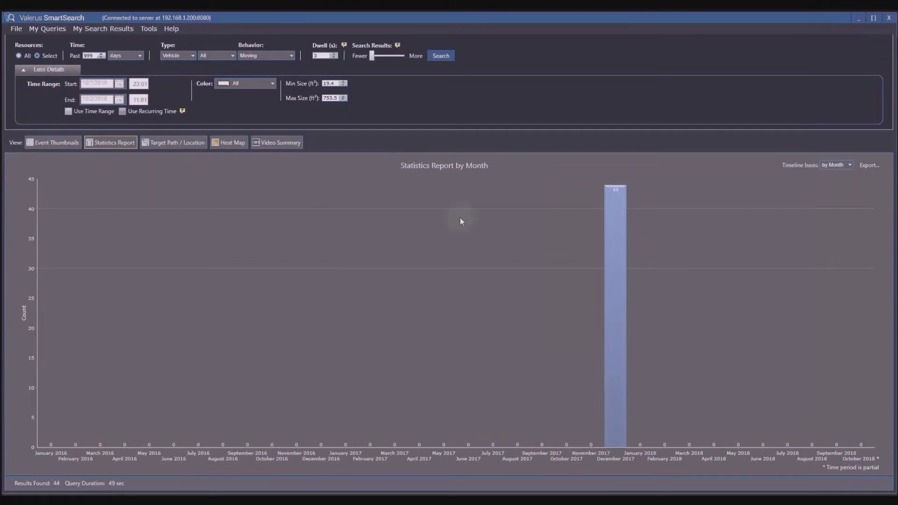
{"action": "left_click", "coordinate": [845, 165]}
{"action": "left_click", "coordinate": [837, 197]}
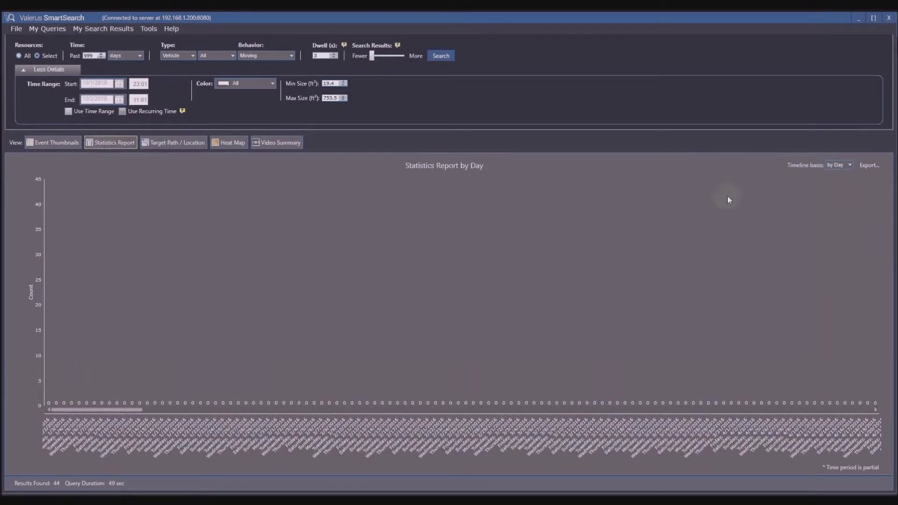
{"action": "left_click", "coordinate": [850, 165]}
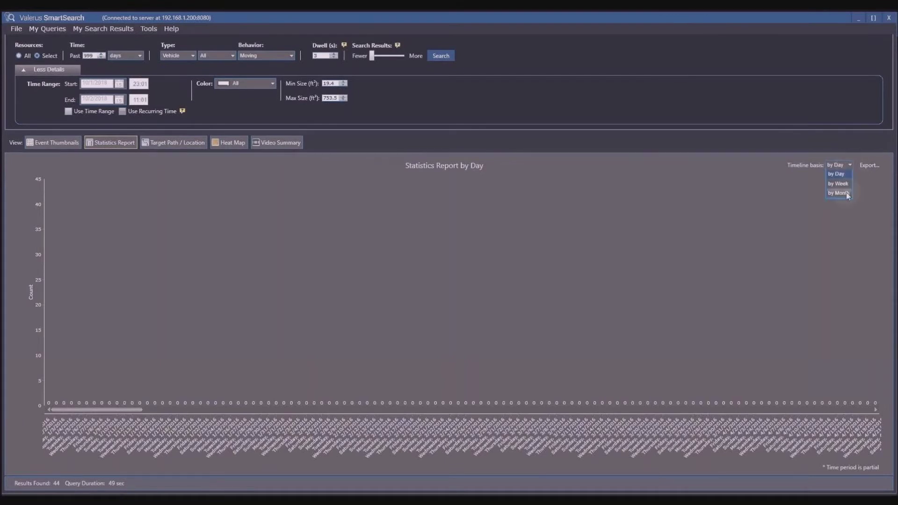
{"action": "left_click", "coordinate": [846, 167]}
{"action": "left_click", "coordinate": [835, 184]}
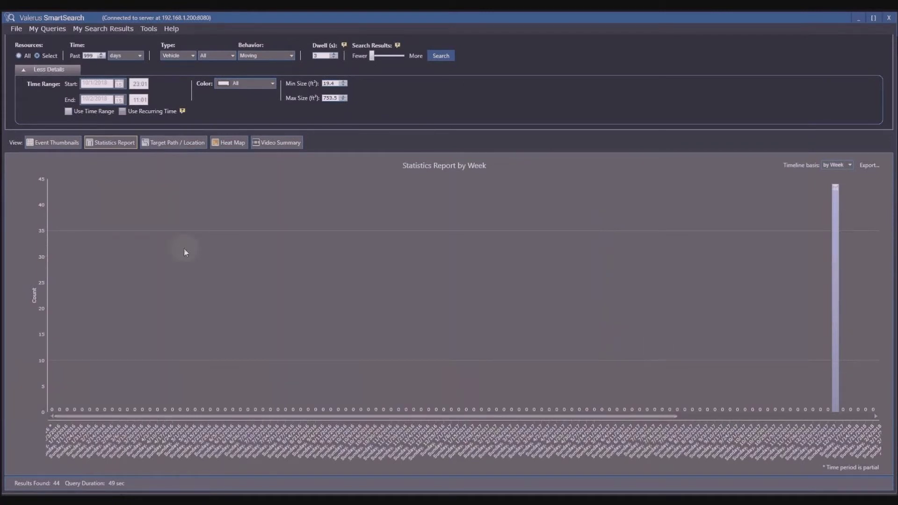
Step: Show the target paths of the Traffic Circle results and highlight an individual vehicle's path
{"action": "left_click", "coordinate": [155, 142]}
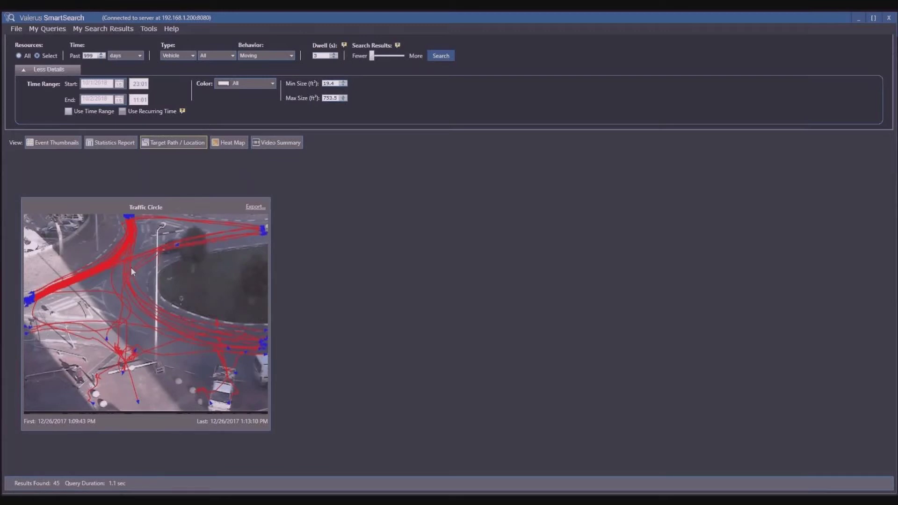
{"action": "left_click", "coordinate": [284, 254]}
{"action": "left_click", "coordinate": [134, 388]}
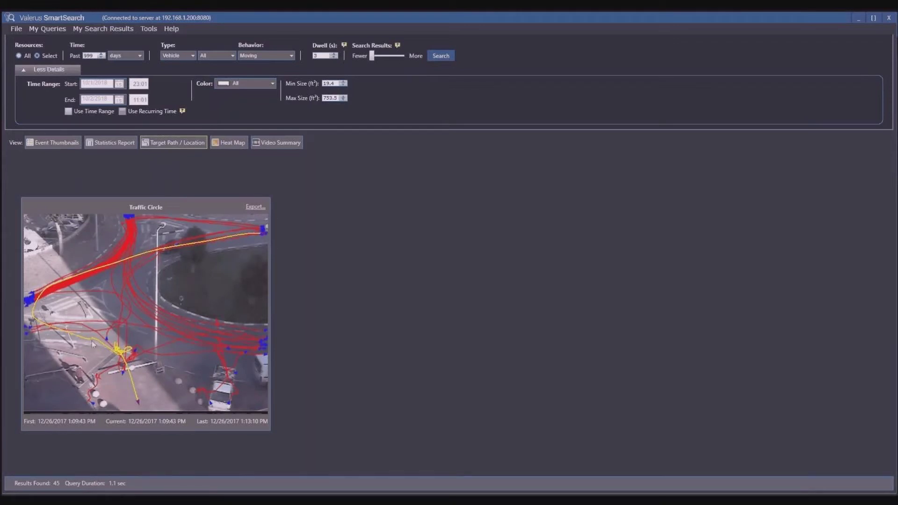
{"action": "left_click", "coordinate": [163, 402]}
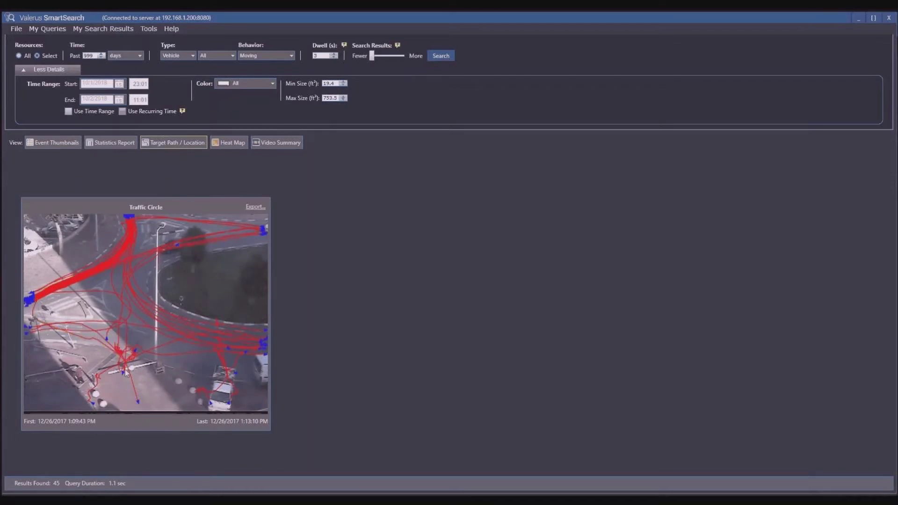
{"action": "left_click", "coordinate": [57, 313]}
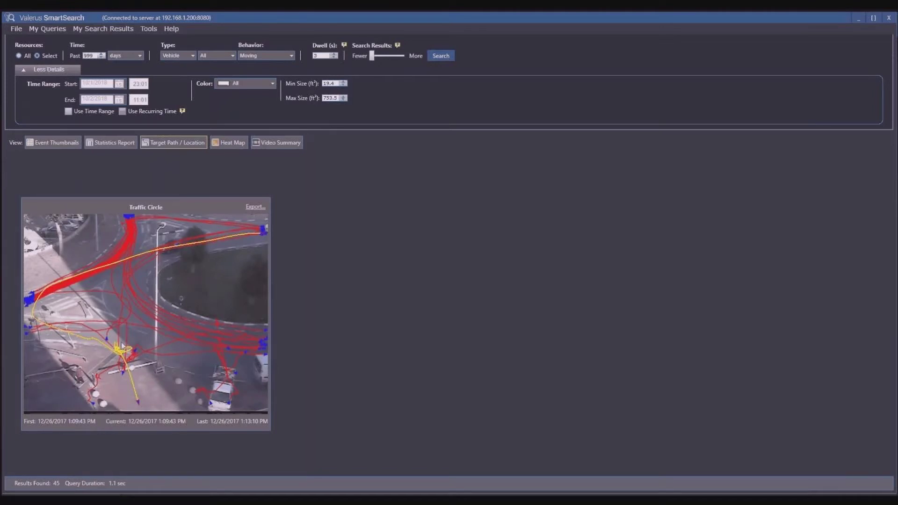
Step: Play the recording behind a vehicle path in the Traffic Circle target path view and skip ahead to about 01:08
{"action": "left_click", "coordinate": [139, 405]}
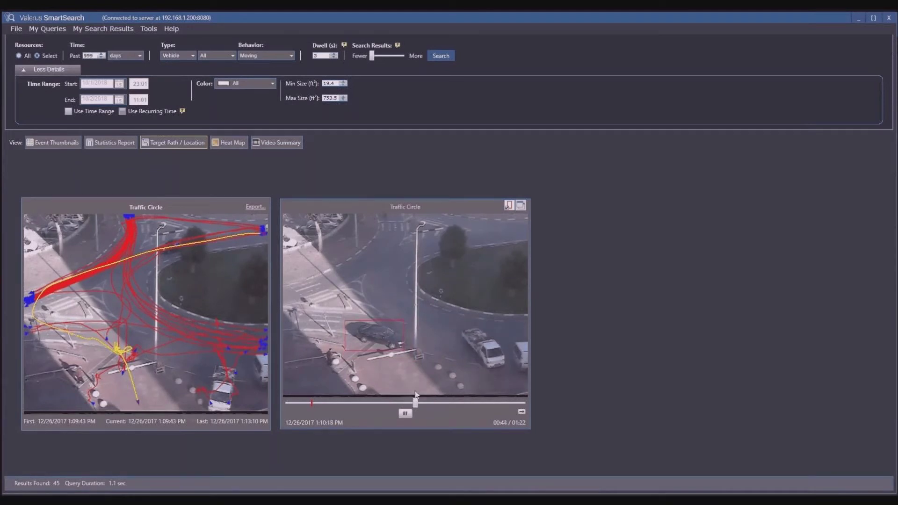
{"action": "left_click_drag", "start_coordinate": [415, 396], "coordinate": [444, 406]}
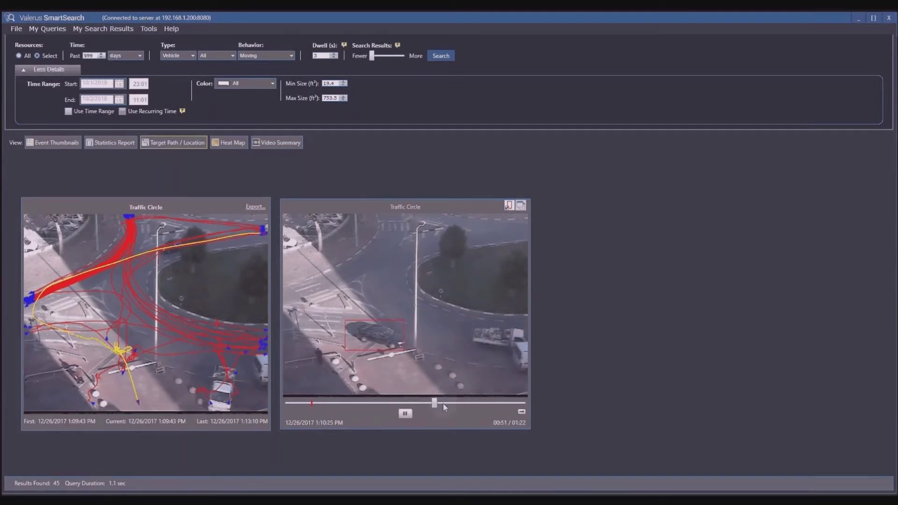
{"action": "left_click", "coordinate": [467, 405]}
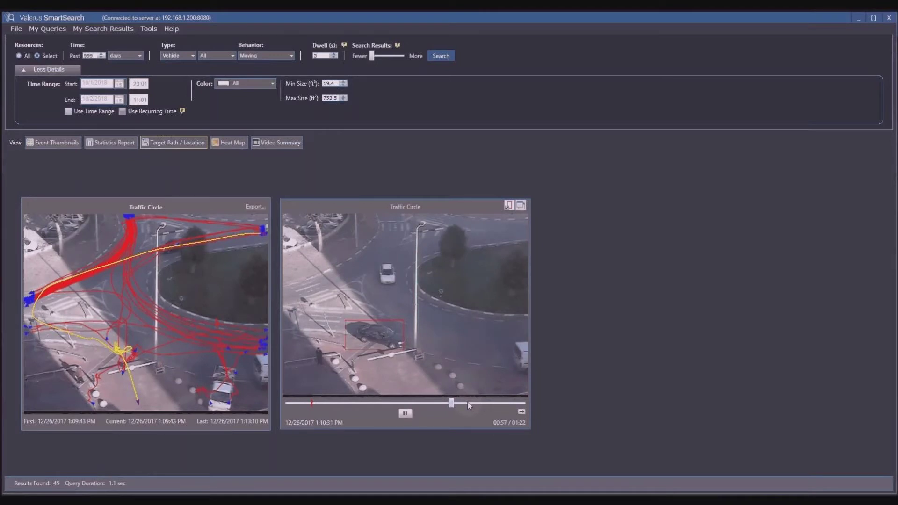
{"action": "left_click_drag", "start_coordinate": [469, 406], "coordinate": [506, 405]}
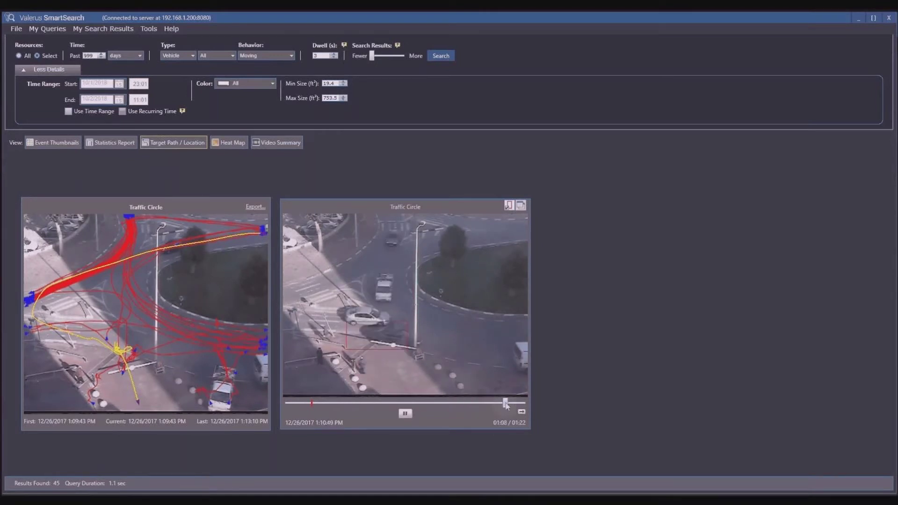
Step: Show the Traffic Circle results as a heat map with a 5 x 5 grid
{"action": "left_click", "coordinate": [228, 142]}
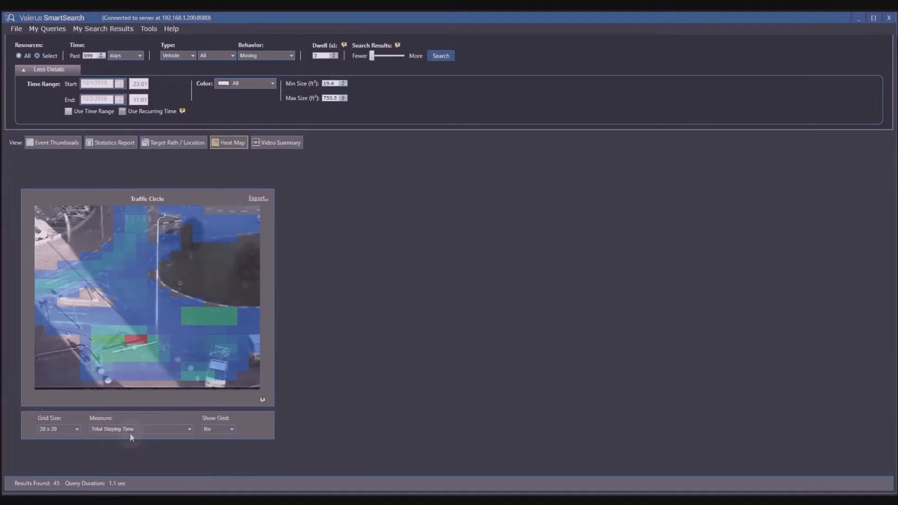
{"action": "left_click", "coordinate": [60, 429]}
{"action": "left_click", "coordinate": [50, 439]}
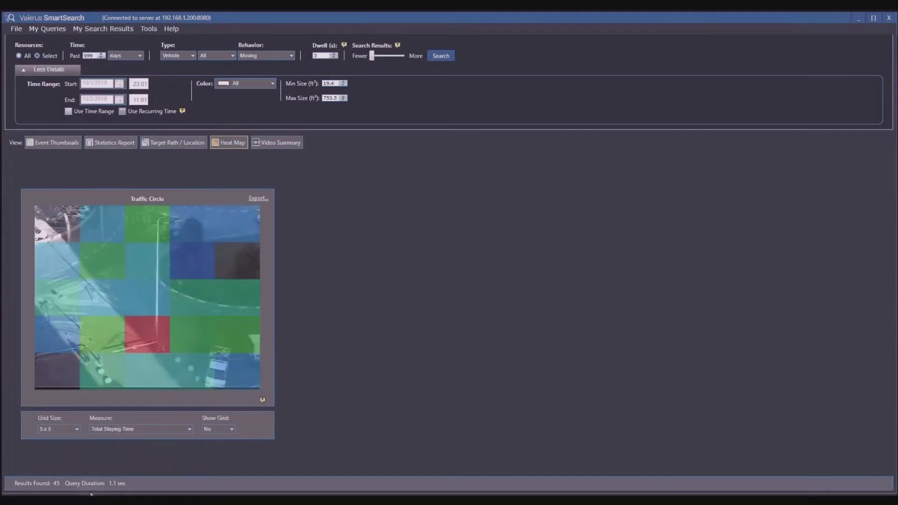
Step: Switch the heat map's measure to Targets Exceeding Dwell Time and back to Total Staying Time
{"action": "left_click", "coordinate": [158, 427]}
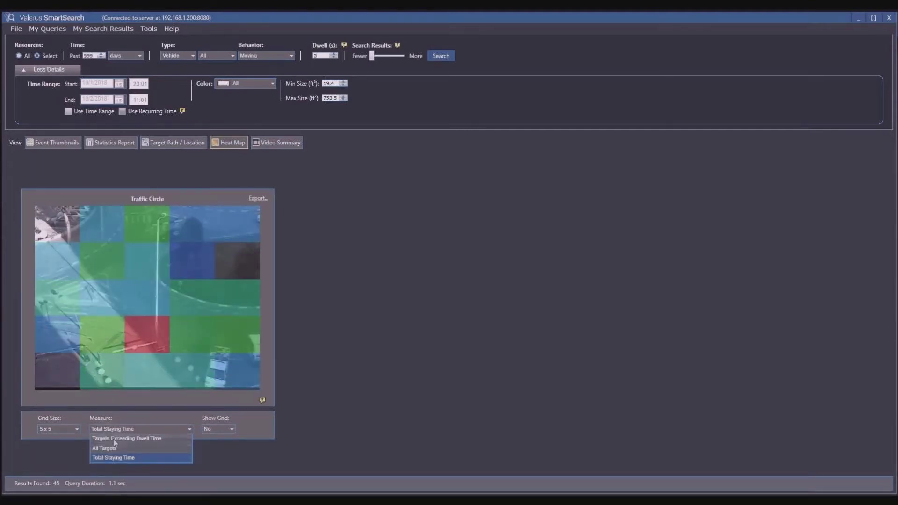
{"action": "left_click", "coordinate": [139, 439]}
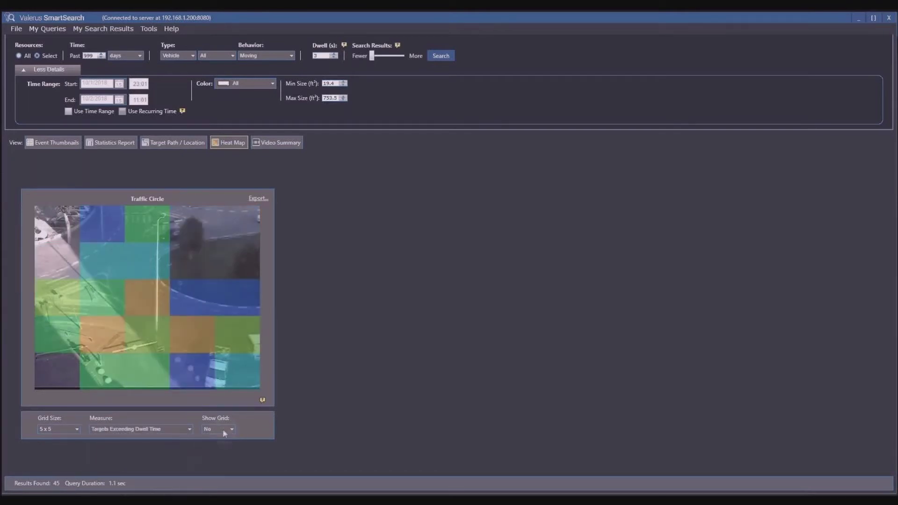
{"action": "left_click", "coordinate": [153, 431]}
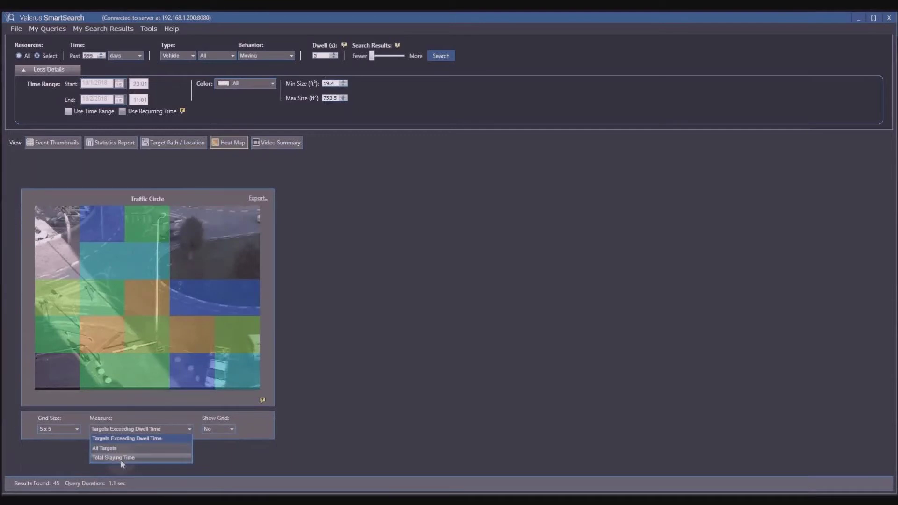
{"action": "left_click", "coordinate": [123, 459]}
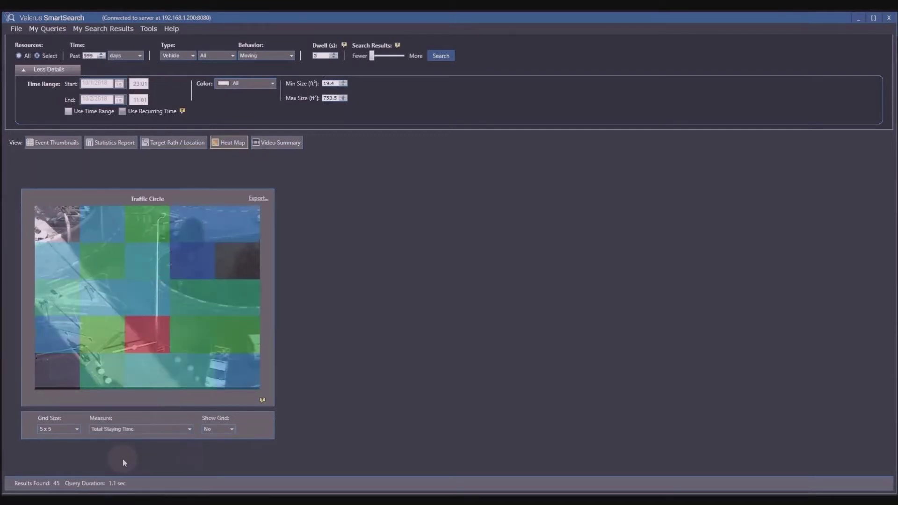
Step: Play the recordings of the red heat map cell, skipping ahead to segment 3, and show all results as a video summary
{"action": "left_click", "coordinate": [135, 338]}
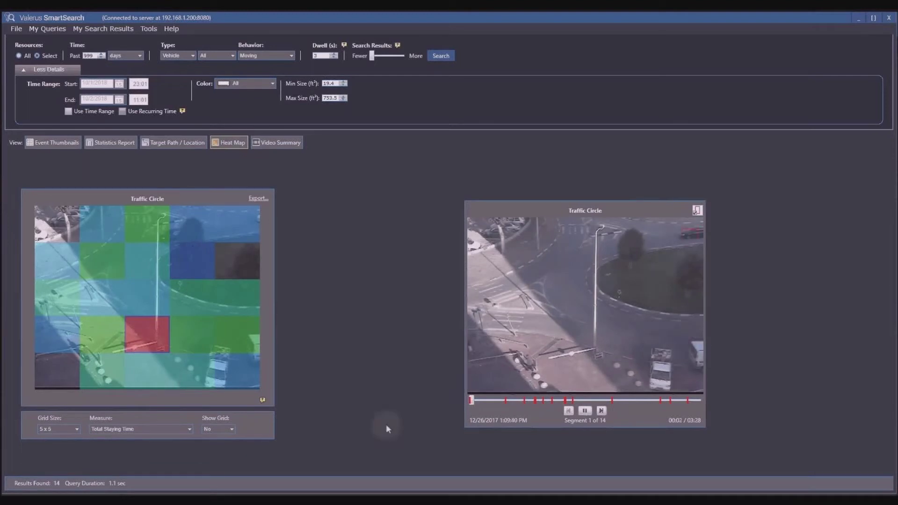
{"action": "mouse_move", "coordinate": [144, 340]}
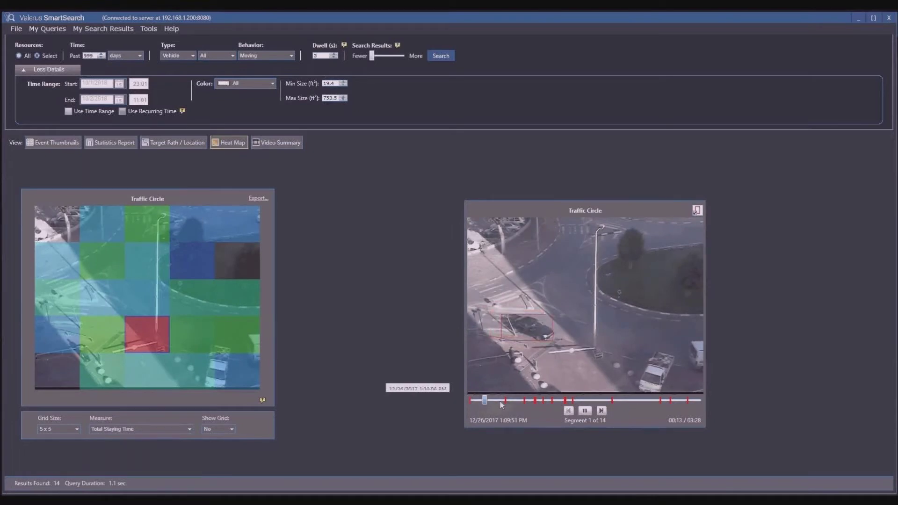
{"action": "left_click", "coordinate": [502, 401]}
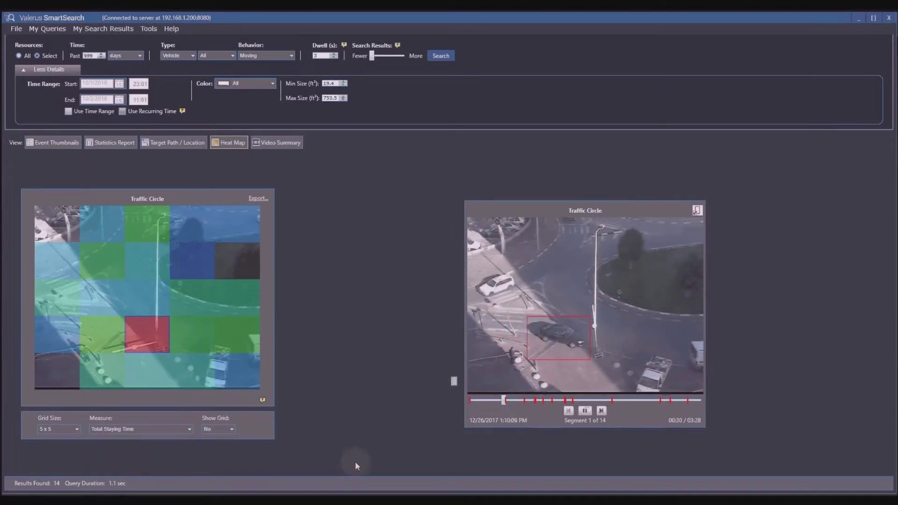
{"action": "left_click", "coordinate": [523, 401]}
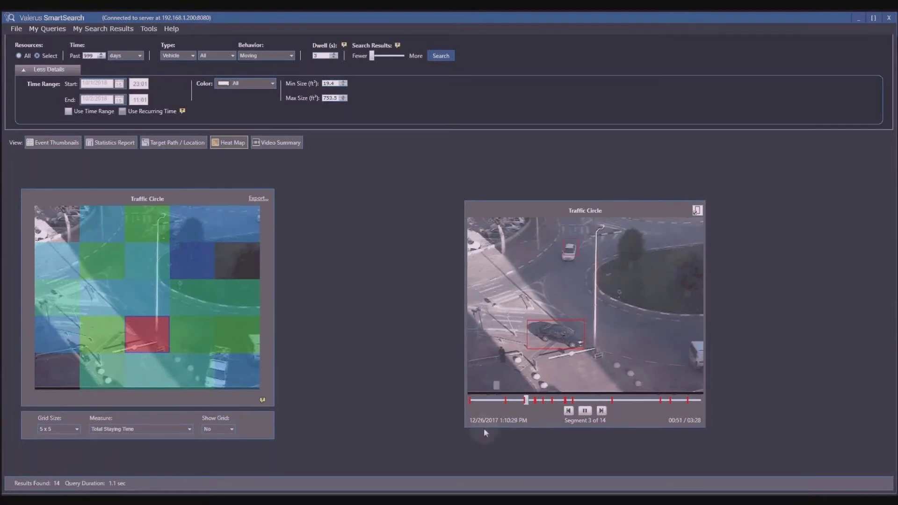
{"action": "mouse_move", "coordinate": [207, 276]}
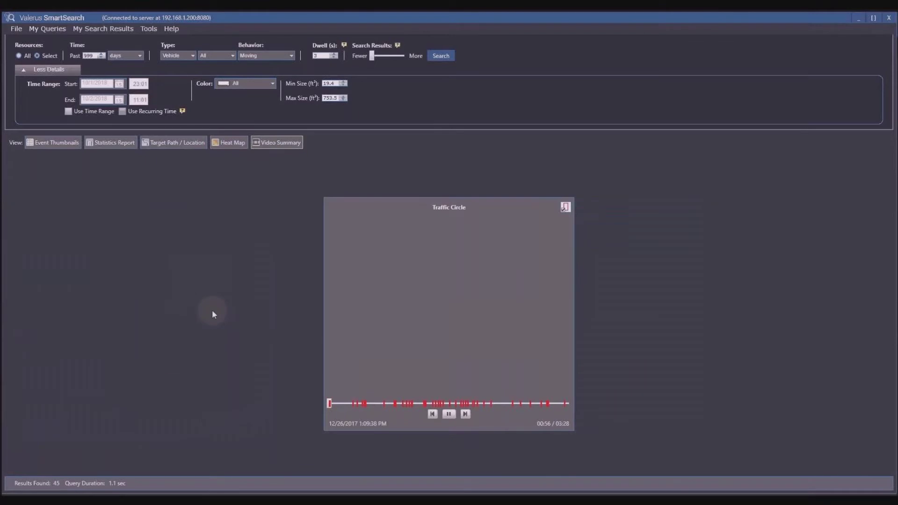
{"action": "left_click", "coordinate": [177, 392]}
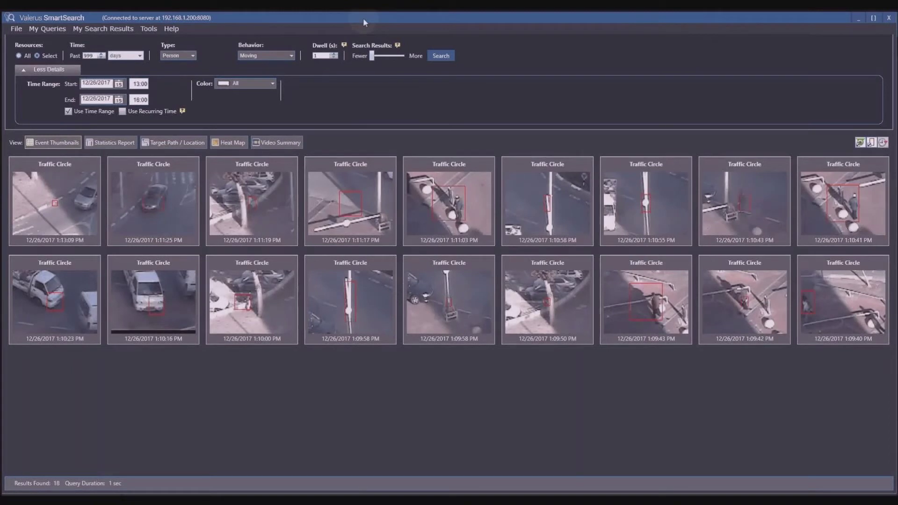
Step: Run the saved query "Store Activity (Maps)" and browse its event thumbnails from all store cameras
{"action": "left_click", "coordinate": [56, 29]}
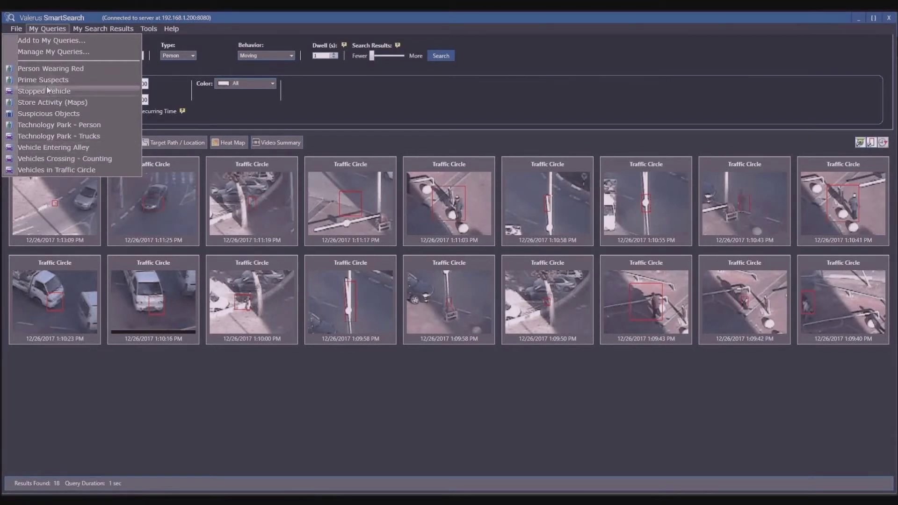
{"action": "left_click", "coordinate": [49, 102]}
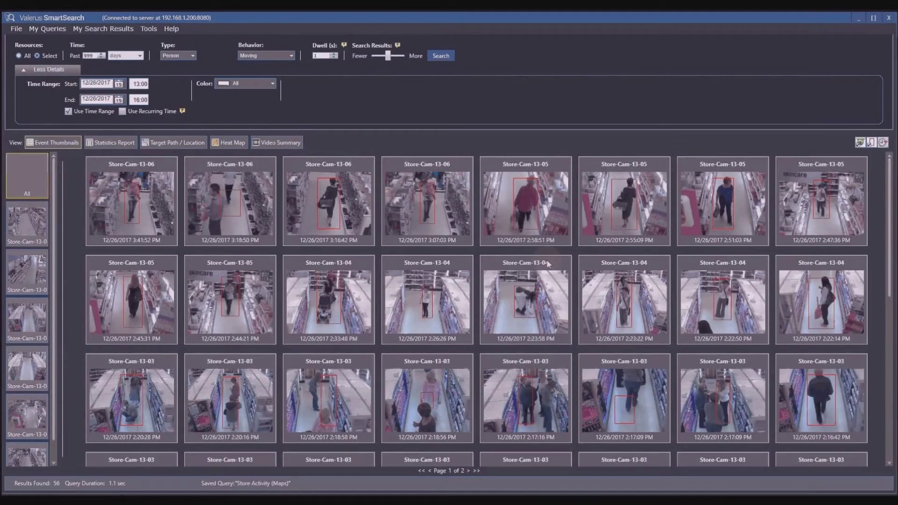
{"action": "scroll", "coordinate": [625, 340], "scroll_direction": "down", "scroll_amount": 2}
{"action": "scroll", "coordinate": [625, 340], "scroll_direction": "down", "scroll_amount": 5}
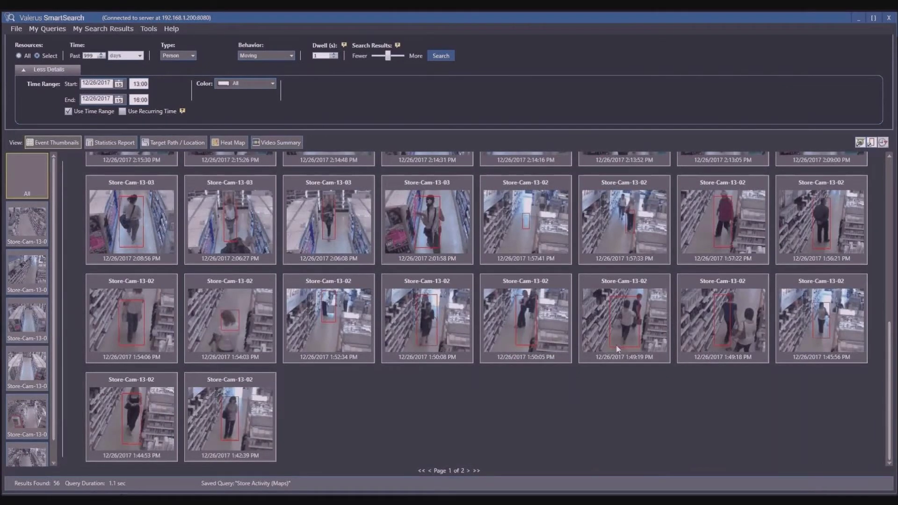
{"action": "scroll", "coordinate": [618, 349], "scroll_direction": "up", "scroll_amount": 5}
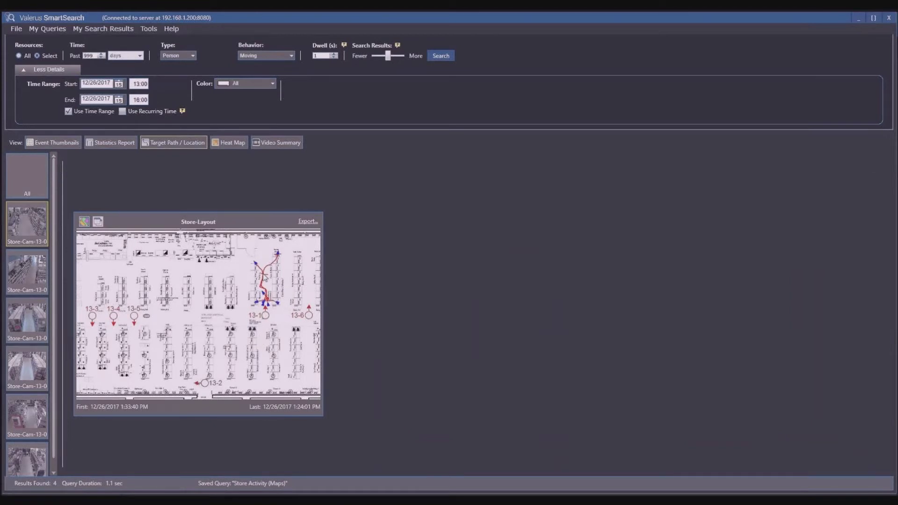
Step: Examine a target path on the Store-Layout map and the second store camera's heat map, selecting its red area
{"action": "left_click", "coordinate": [268, 301]}
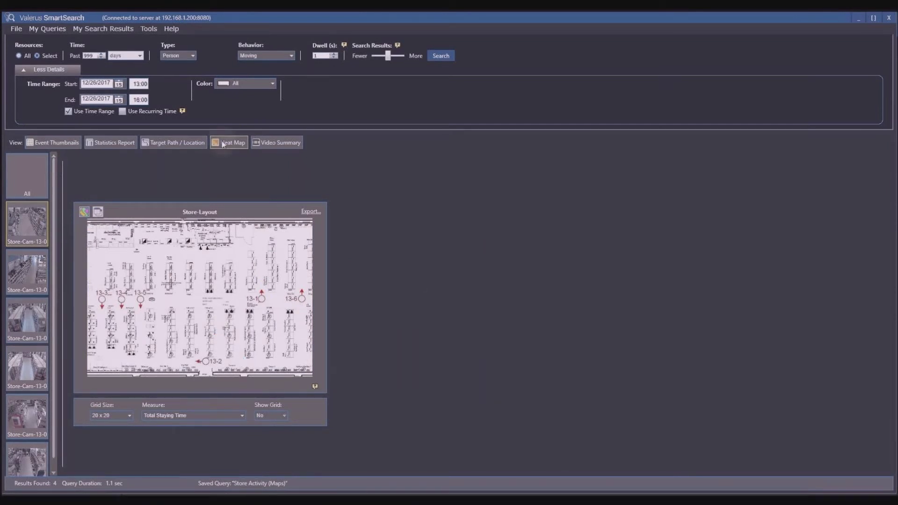
{"action": "left_click", "coordinate": [29, 264]}
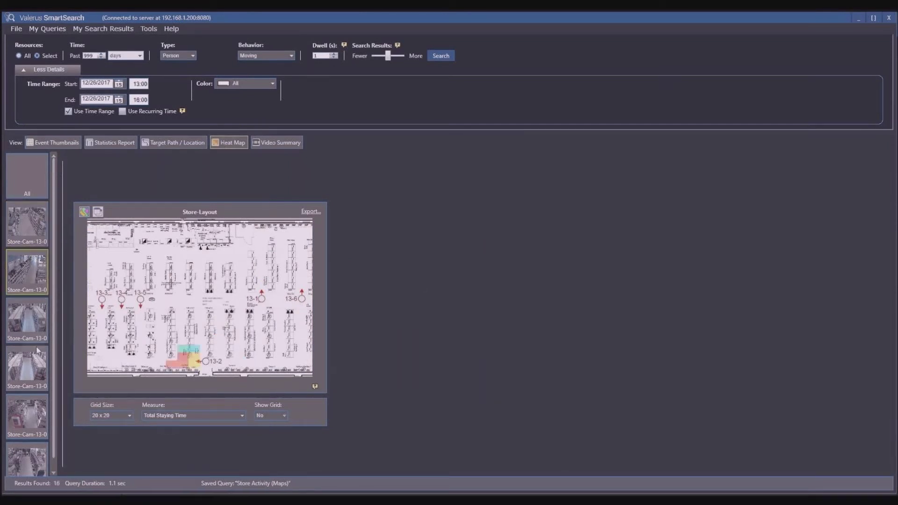
{"action": "scroll", "coordinate": [37, 350], "scroll_direction": "down", "scroll_amount": 1}
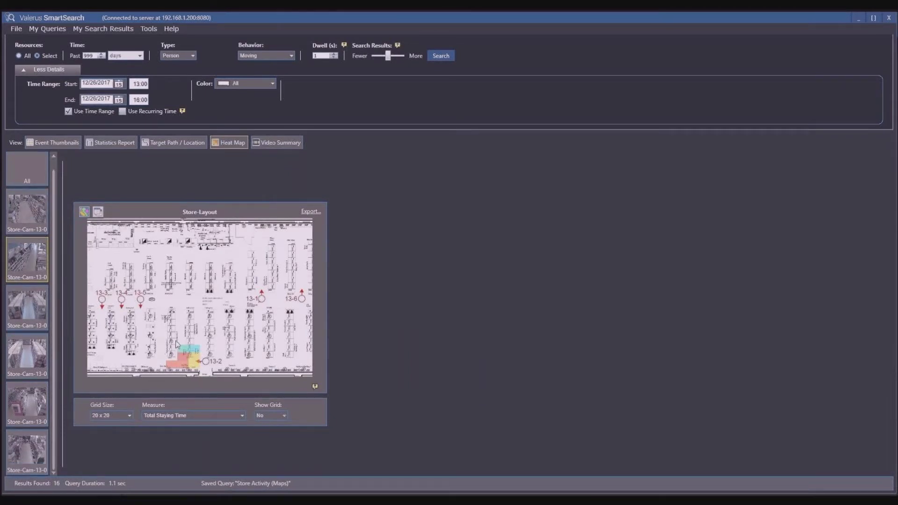
{"action": "left_click", "coordinate": [186, 369]}
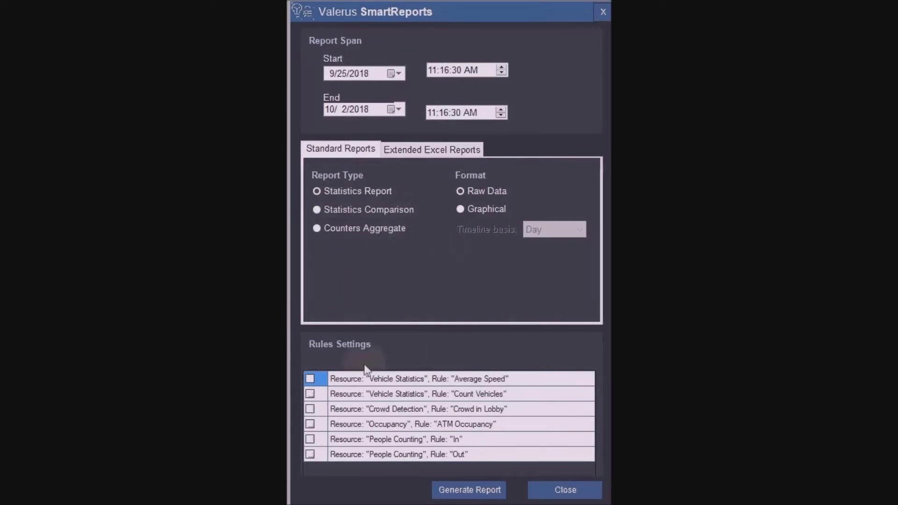
Step: Show the Extended Excel Reports settings in SmartReports and check the available queries, keeping No Selection
{"action": "left_click", "coordinate": [418, 150]}
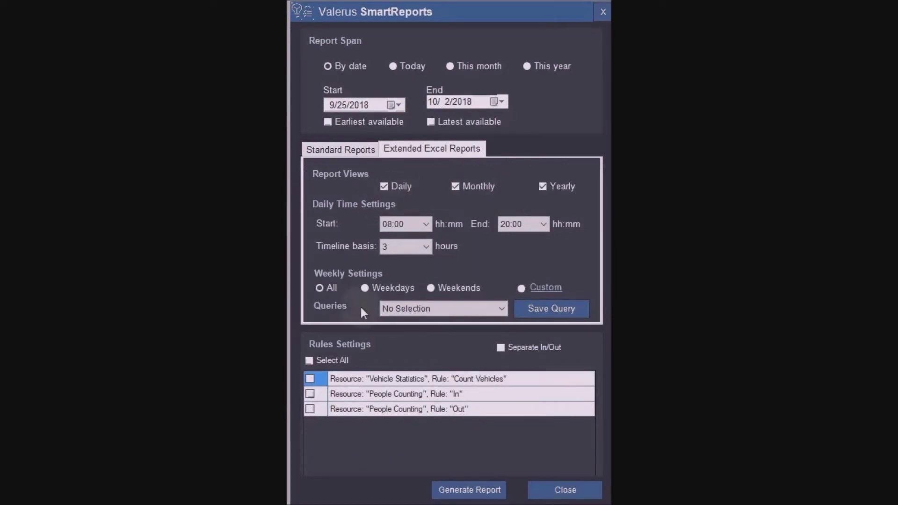
{"action": "left_click", "coordinate": [463, 309]}
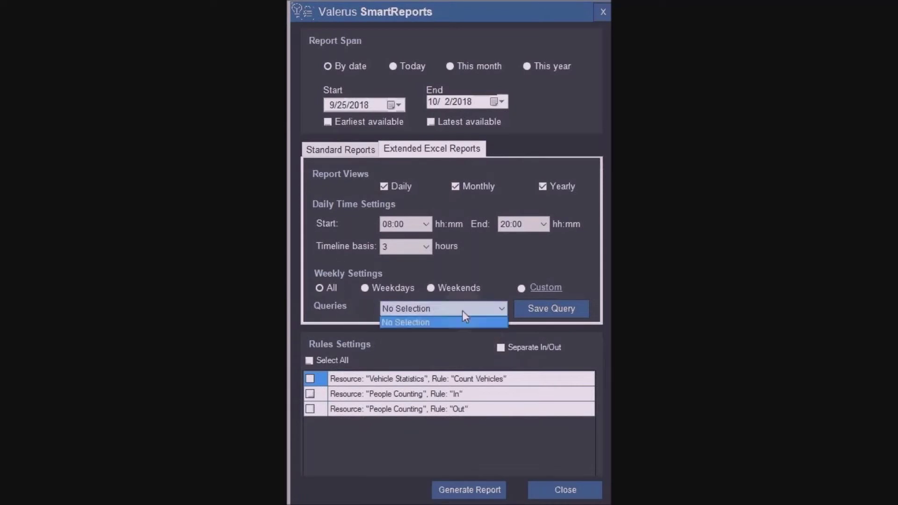
{"action": "left_click", "coordinate": [504, 319]}
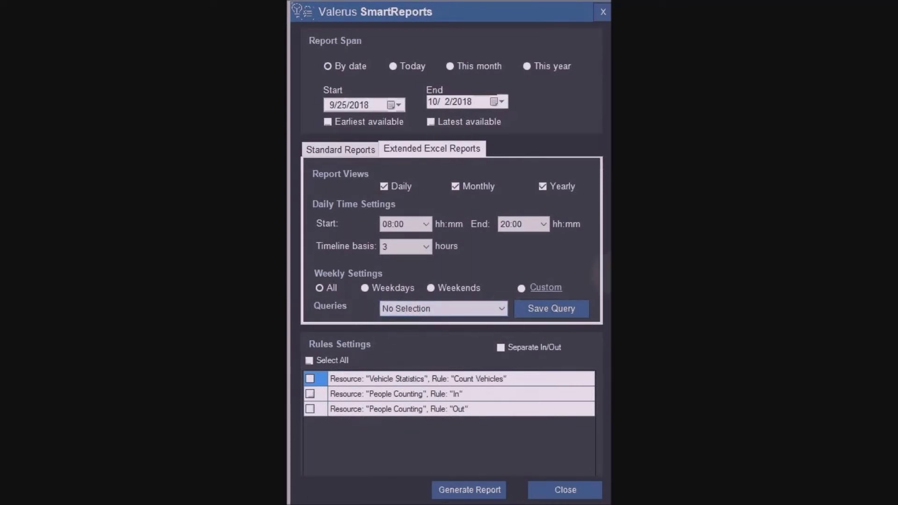
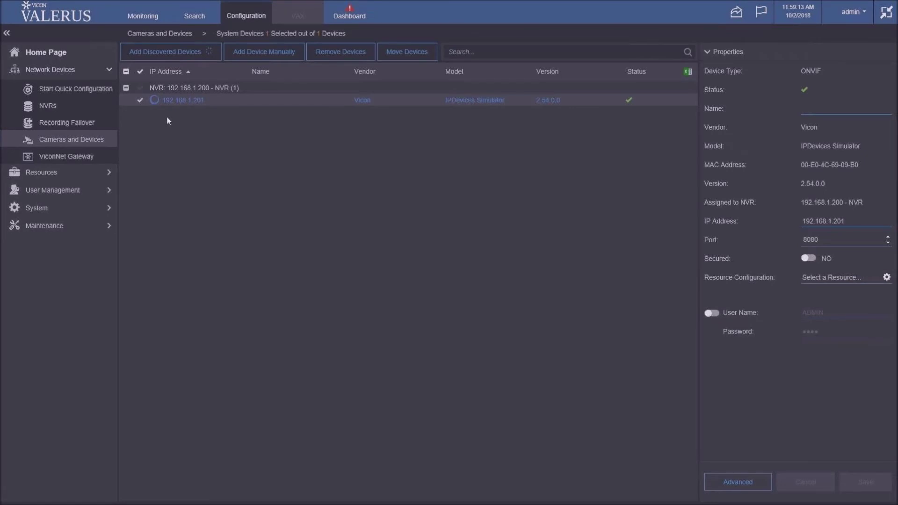
Step: Start adding a device manually with 192.168.1.200 - NVR and device type ADAM-6050, and close the dialog without applying
{"action": "left_click", "coordinate": [281, 51]}
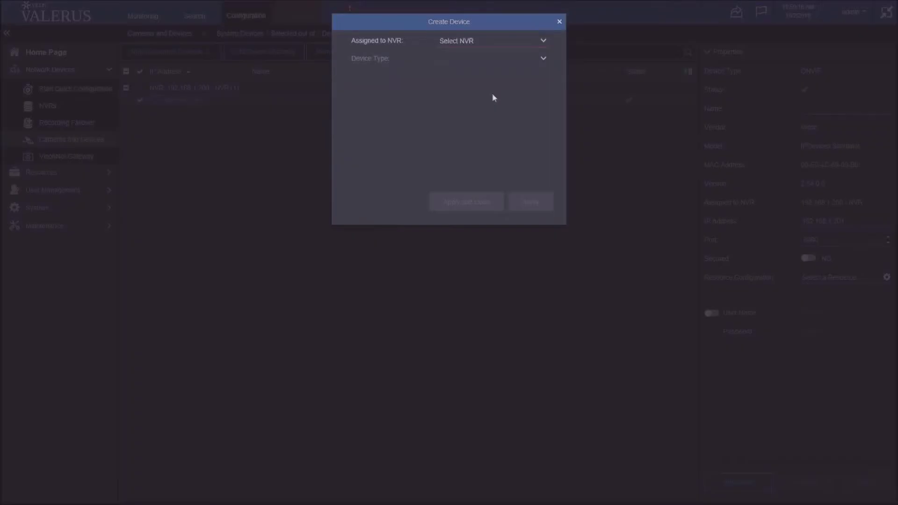
{"action": "left_click", "coordinate": [550, 40]}
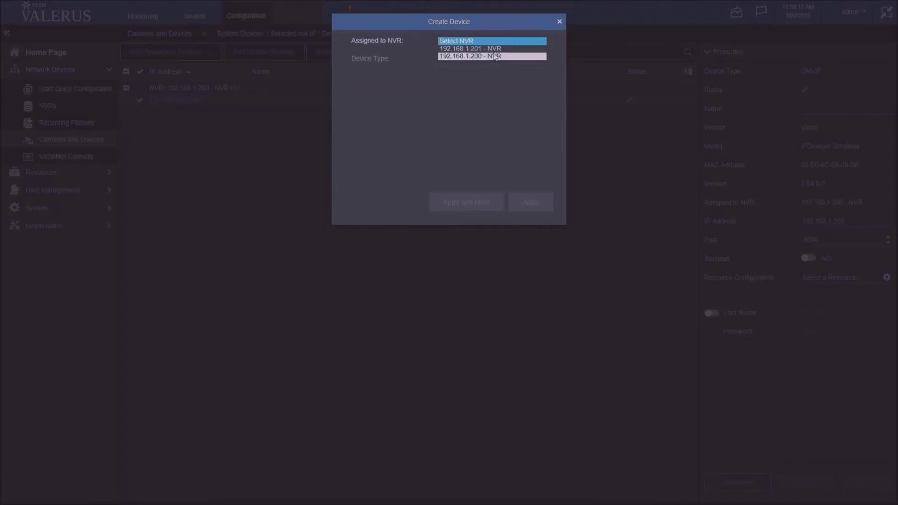
{"action": "left_click", "coordinate": [492, 56]}
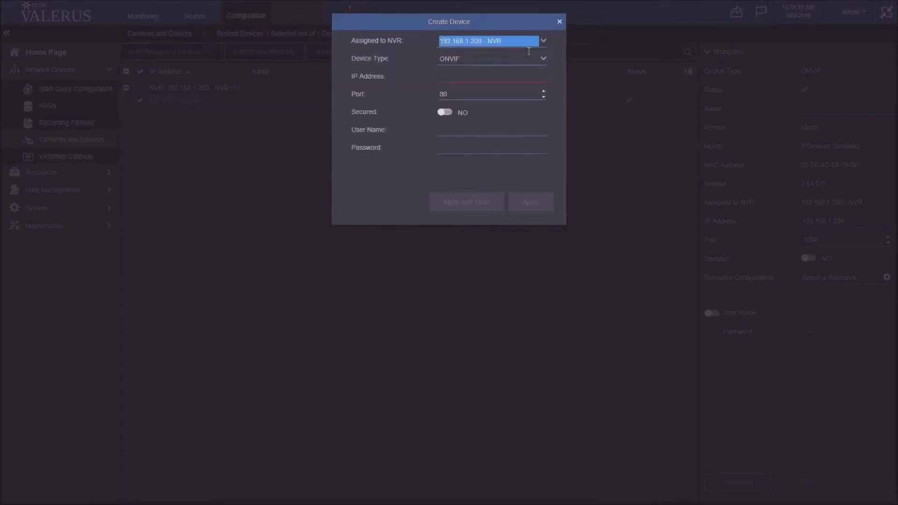
{"action": "left_click", "coordinate": [529, 55]}
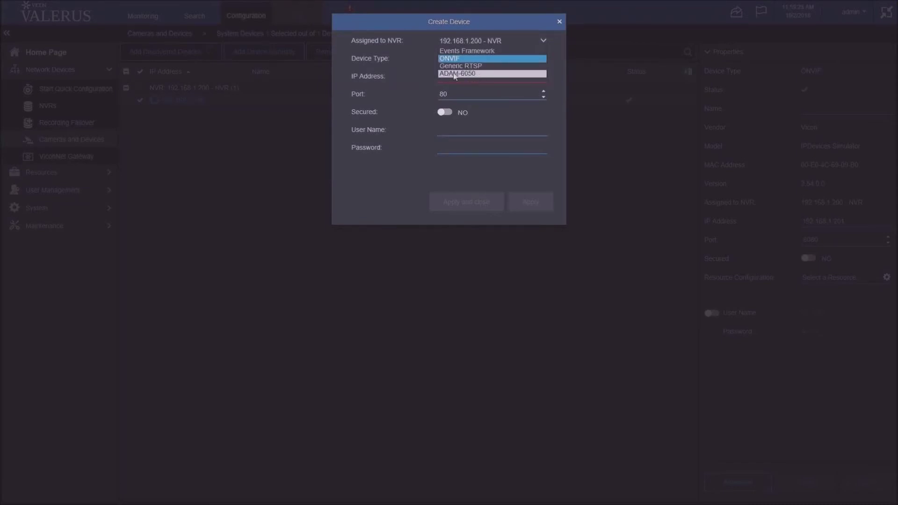
{"action": "left_click", "coordinate": [480, 76]}
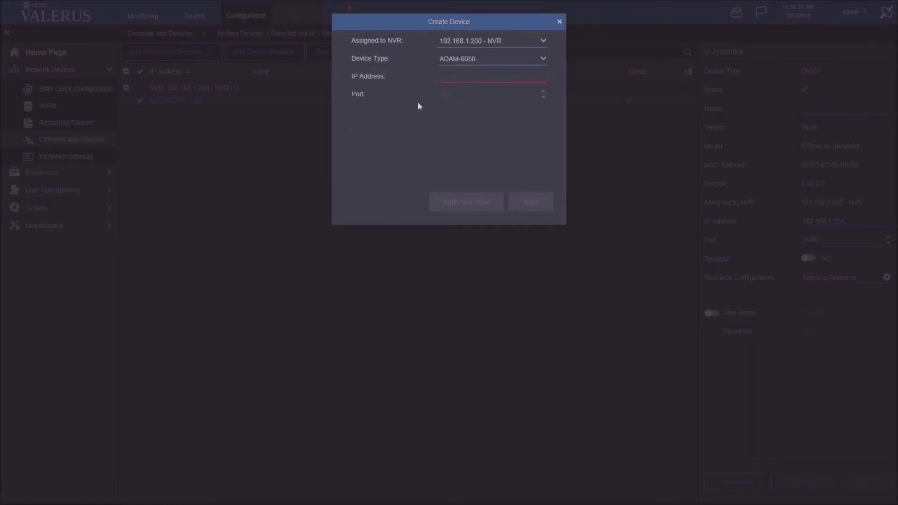
{"action": "left_click", "coordinate": [487, 74]}
{"action": "left_click", "coordinate": [560, 22]}
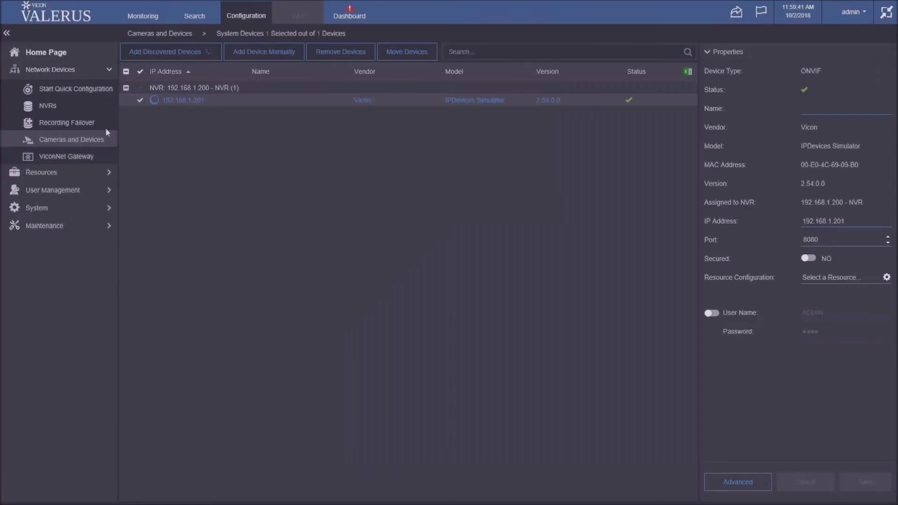
Step: Expand the Resources configuration section to view its categories
{"action": "left_click", "coordinate": [44, 172]}
{"action": "left_click", "coordinate": [48, 174]}
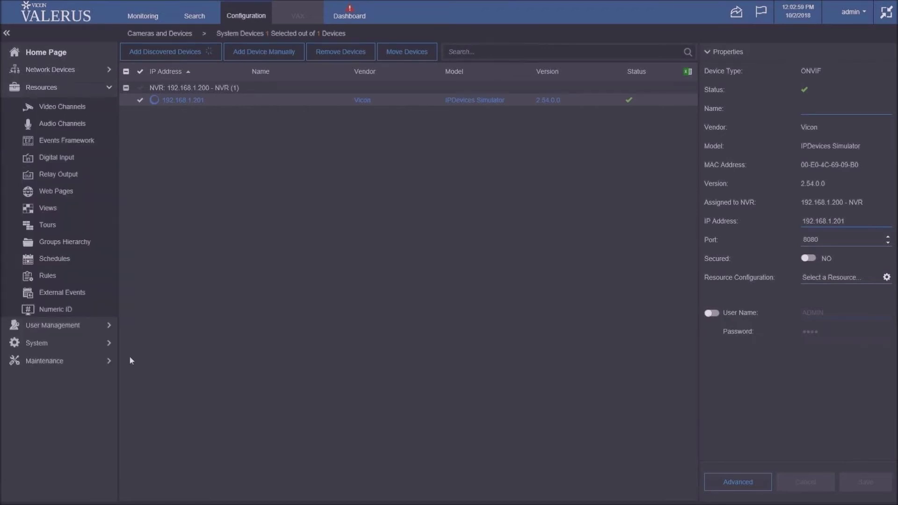
Step: Review the Access Control and LPR external events and check LPR's message type options, keeping Text
{"action": "left_click", "coordinate": [43, 293]}
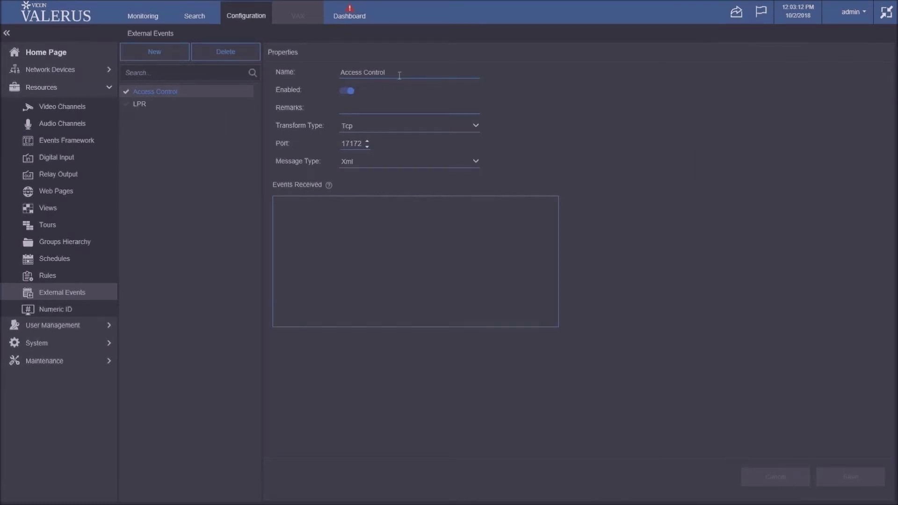
{"action": "left_click", "coordinate": [215, 103]}
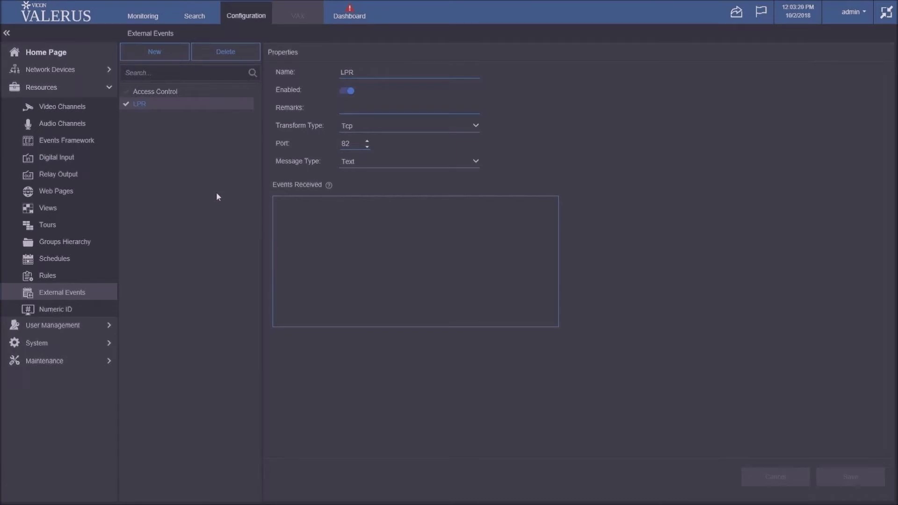
{"action": "left_click", "coordinate": [468, 161]}
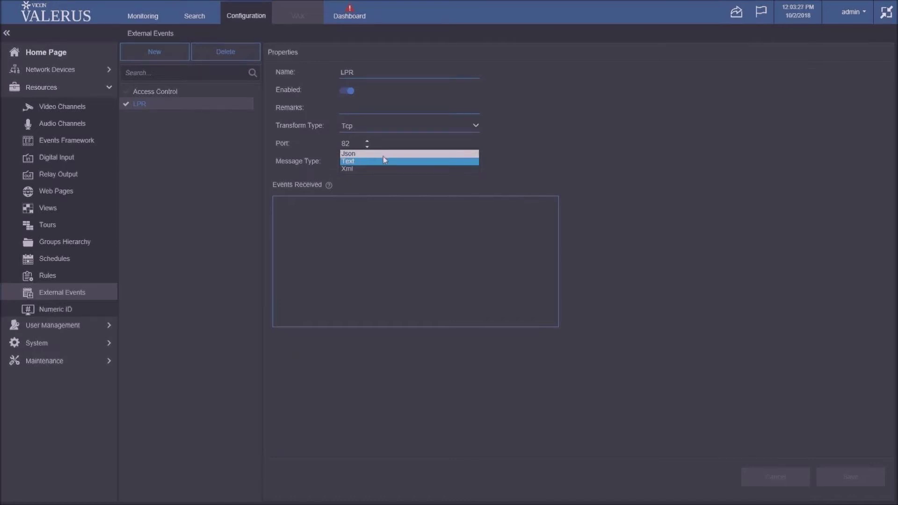
{"action": "left_click", "coordinate": [384, 160]}
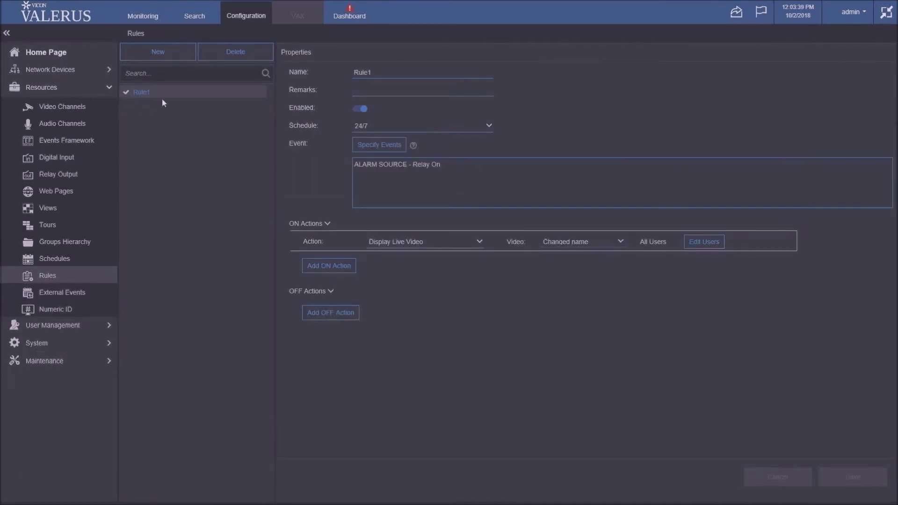
Step: Create a new rule triggered by the LPR external event when the received event contains BLACK LIST
{"action": "left_click", "coordinate": [154, 53]}
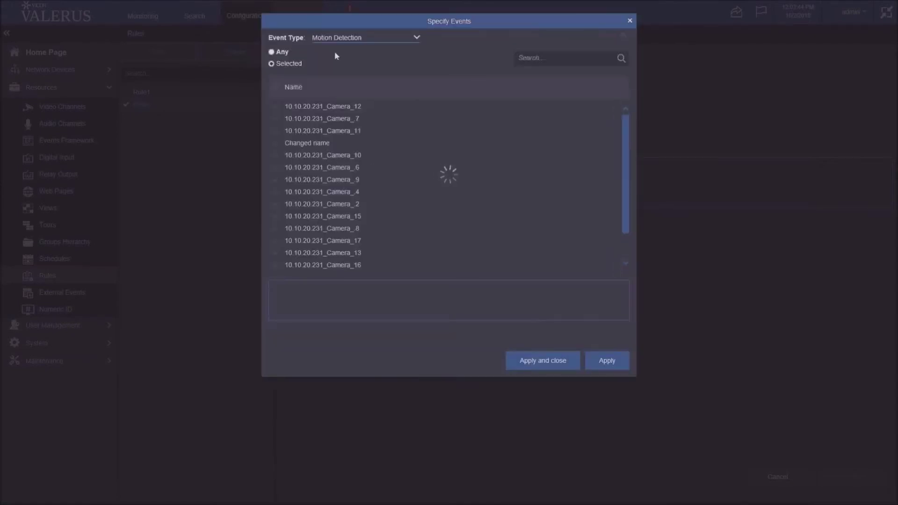
{"action": "left_click", "coordinate": [388, 42]}
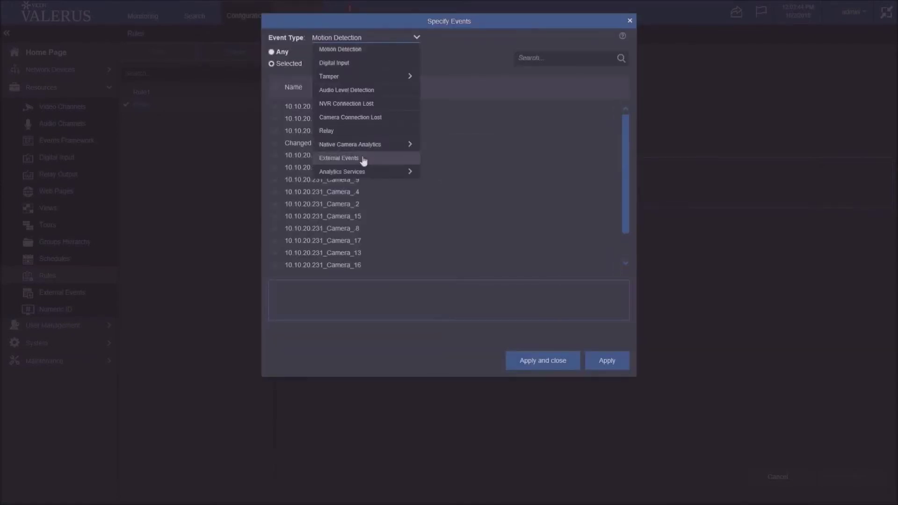
{"action": "left_click", "coordinate": [364, 159]}
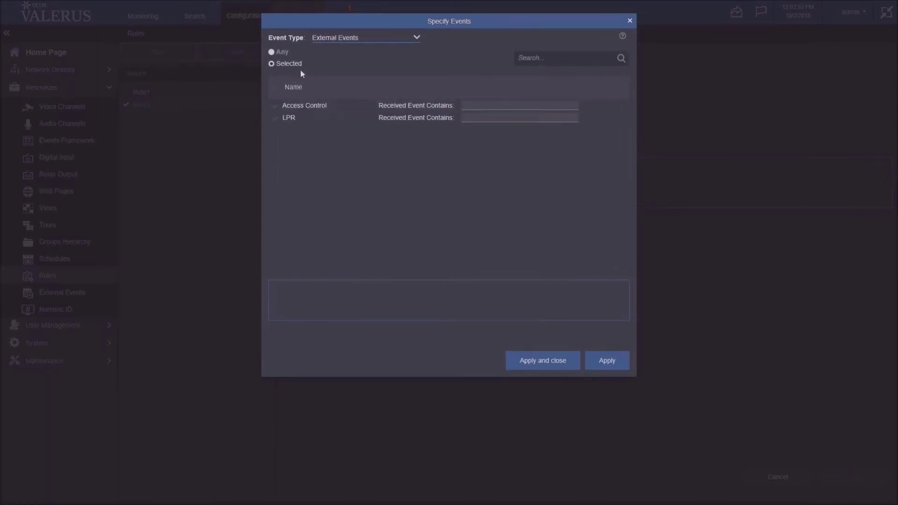
{"action": "left_click", "coordinate": [275, 119]}
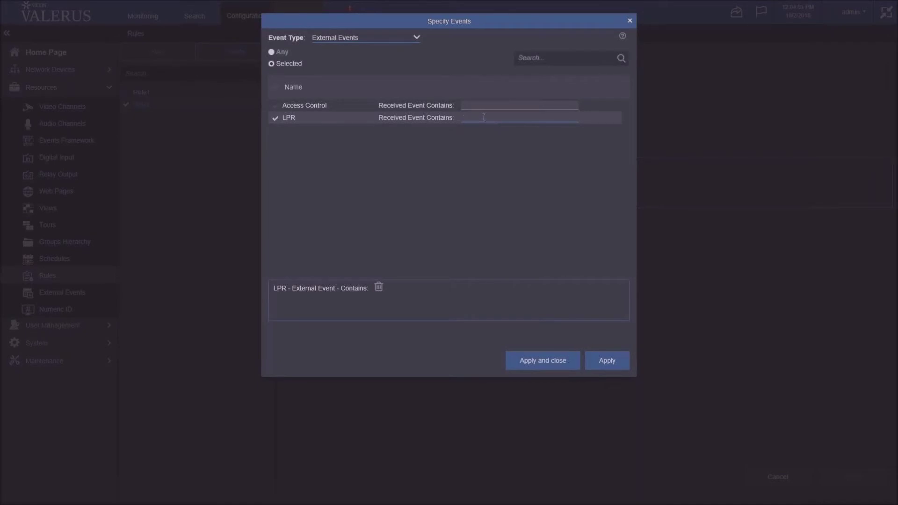
{"action": "type", "text": "BLACK LIST"}
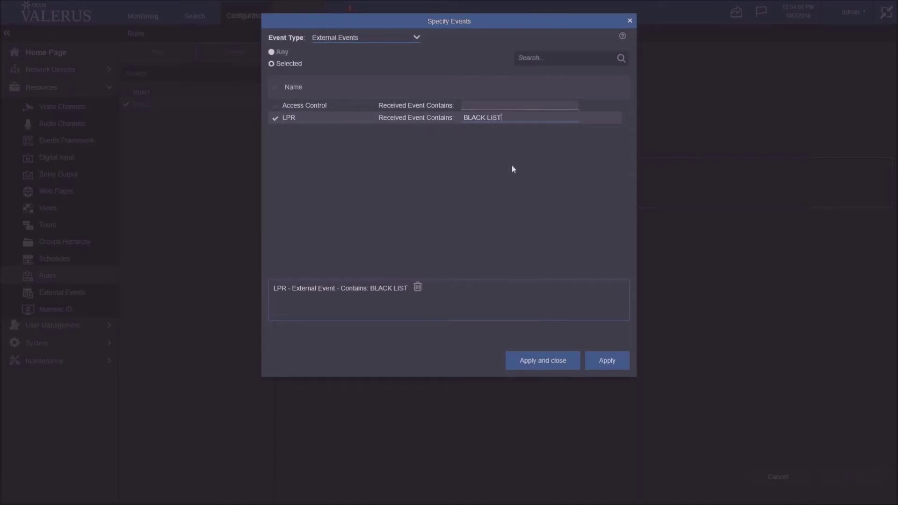
{"action": "left_click", "coordinate": [557, 367]}
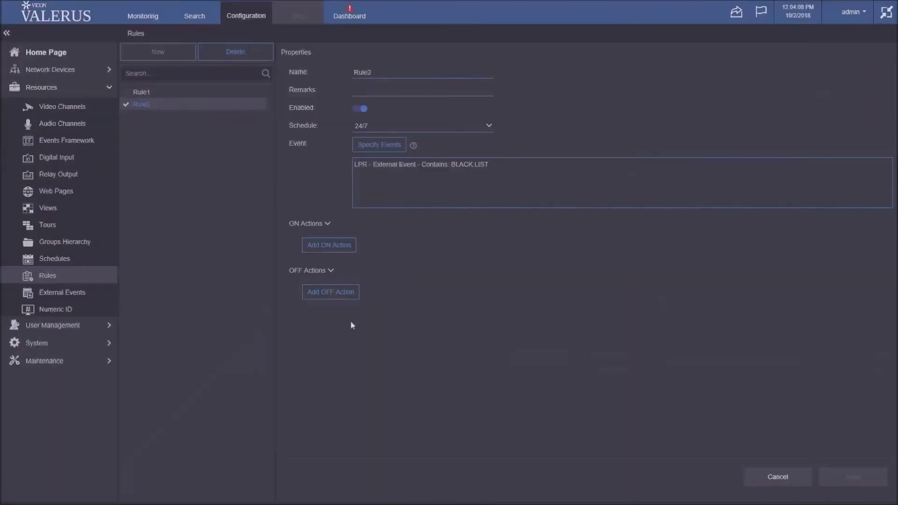
Step: Add an ON action to the new rule that displays the view view_1
{"action": "left_click", "coordinate": [325, 251]}
{"action": "left_click", "coordinate": [451, 242]}
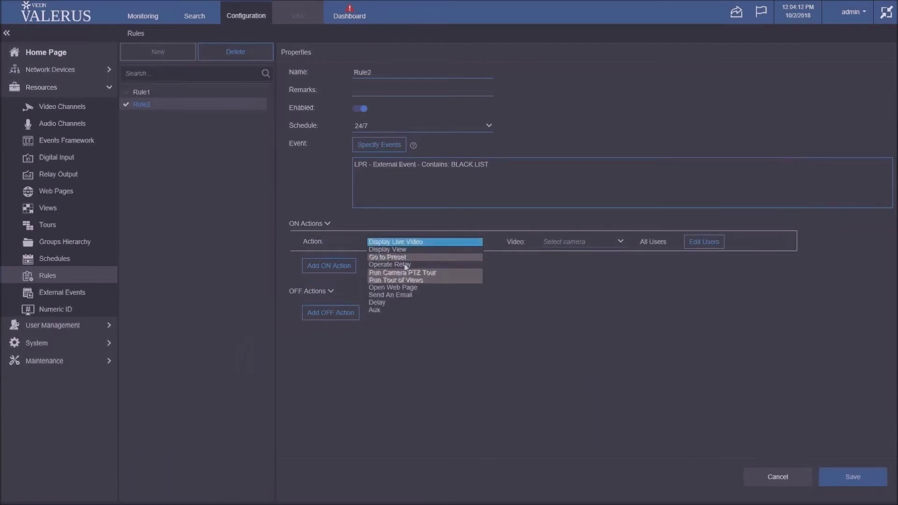
{"action": "left_click", "coordinate": [396, 250]}
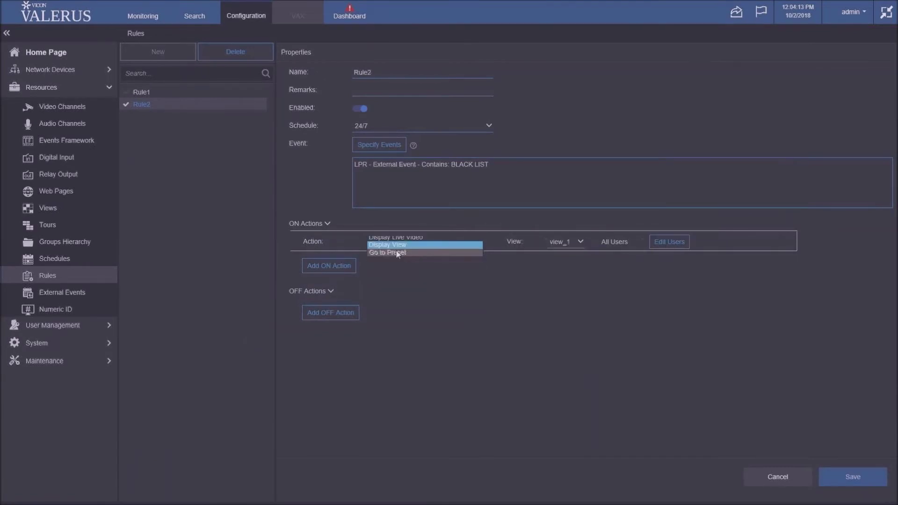
{"action": "left_click", "coordinate": [573, 243]}
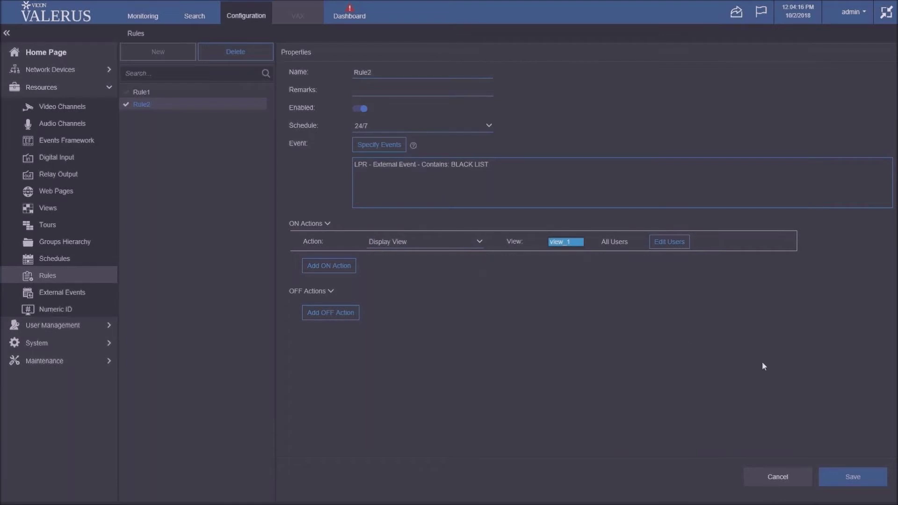
Step: Try restricting the Display View action to the custom users ADMIN and test1, and cancel the user selection
{"action": "left_click", "coordinate": [670, 243]}
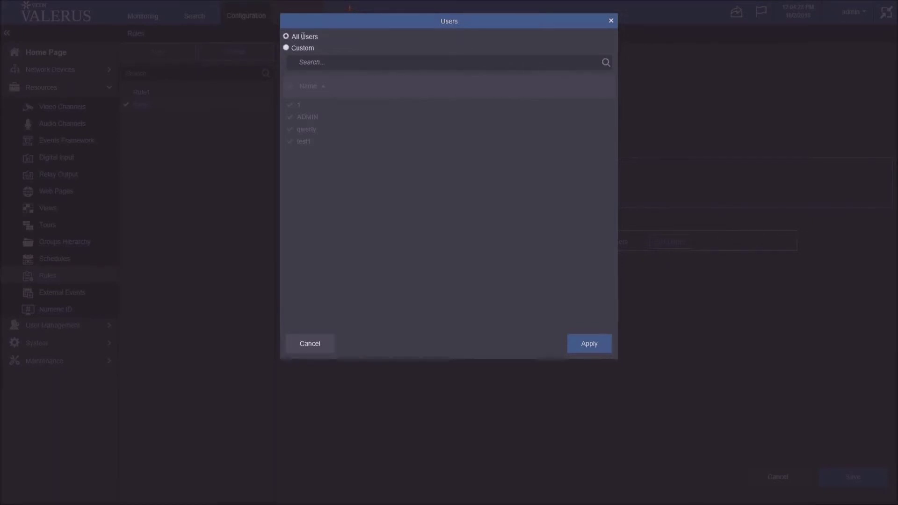
{"action": "left_click", "coordinate": [293, 47]}
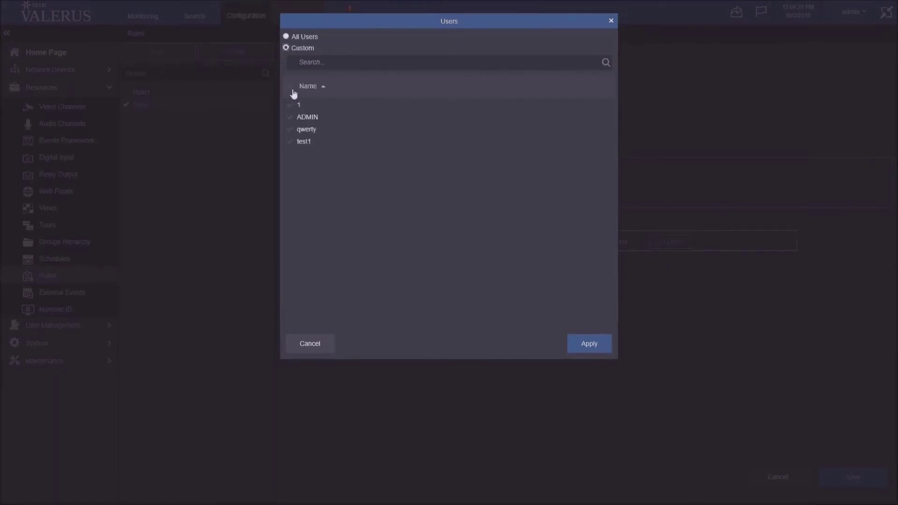
{"action": "left_click", "coordinate": [293, 118]}
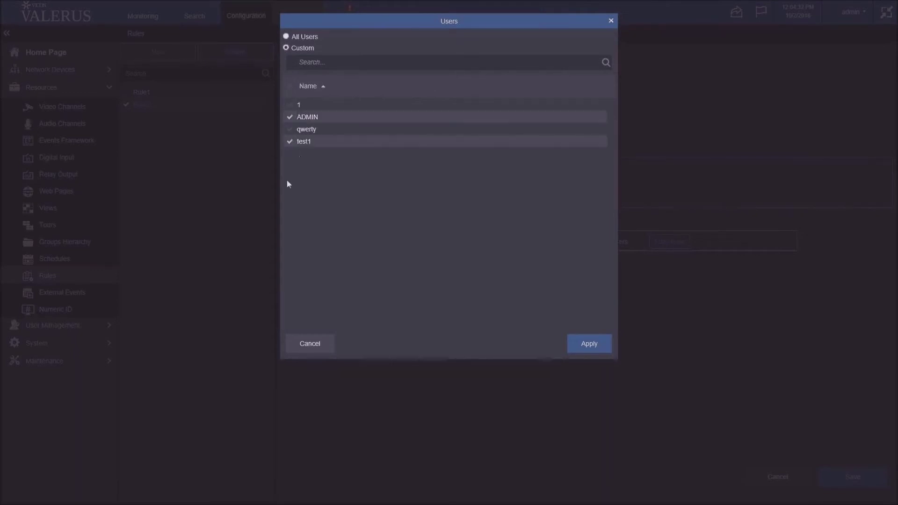
{"action": "left_click", "coordinate": [290, 118]}
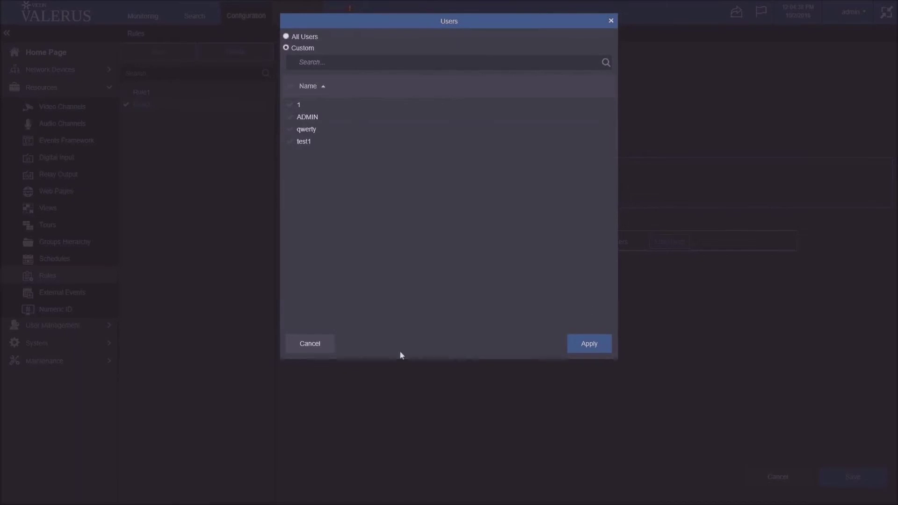
{"action": "left_click", "coordinate": [323, 352]}
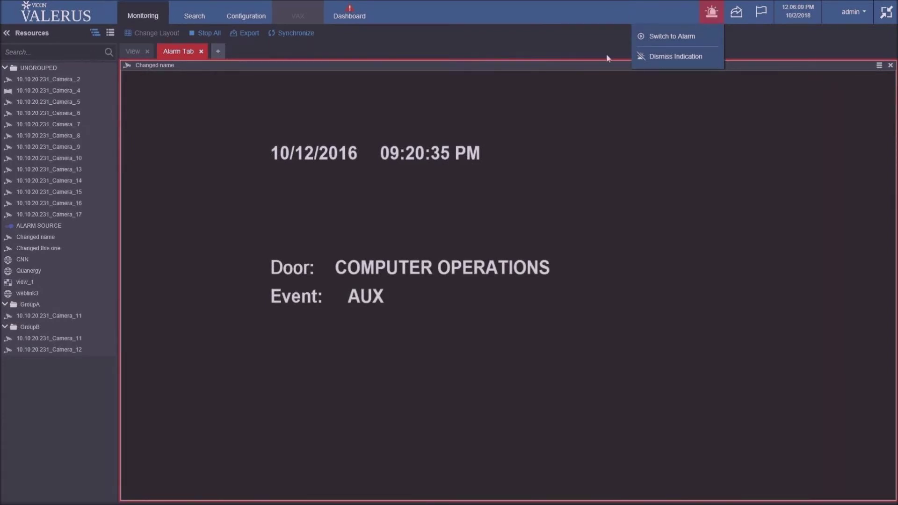
Step: Switch to the active alarm through the alarm indication, from Monitoring and again from the Rules configuration
{"action": "left_click", "coordinate": [669, 127]}
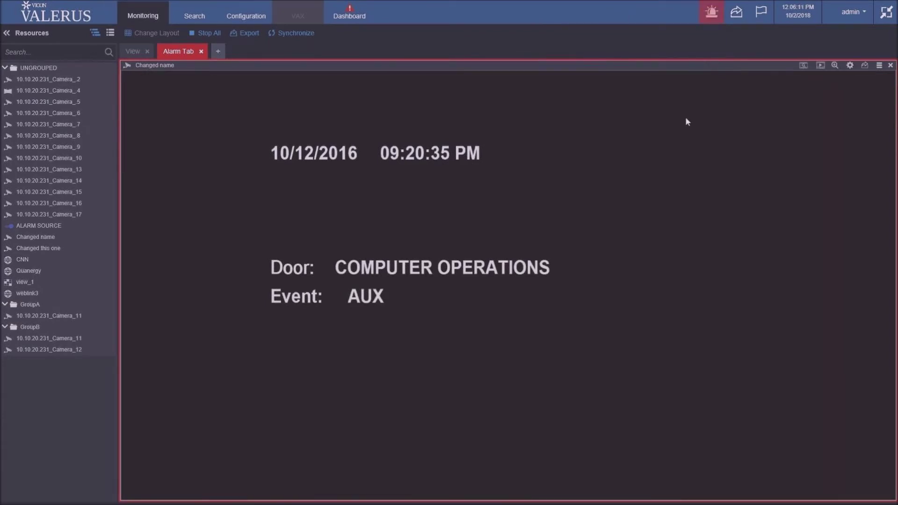
{"action": "left_click", "coordinate": [712, 12]}
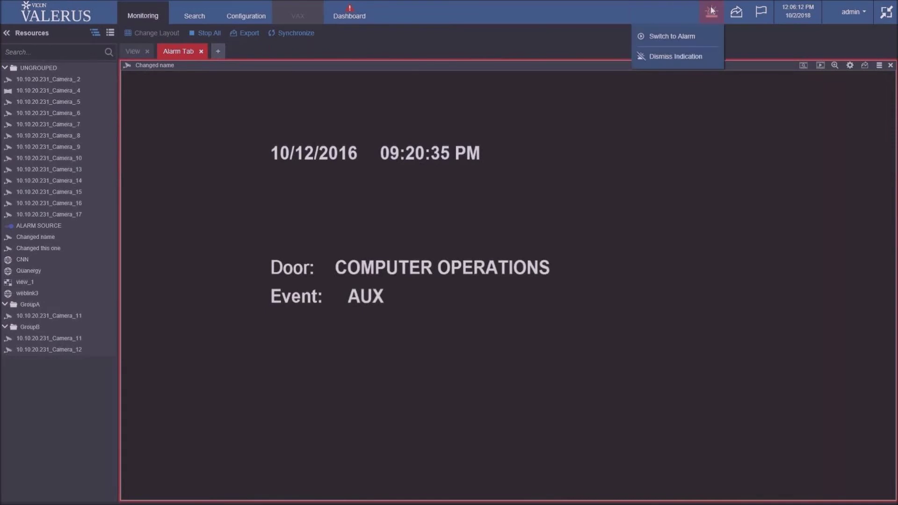
{"action": "left_click", "coordinate": [669, 37]}
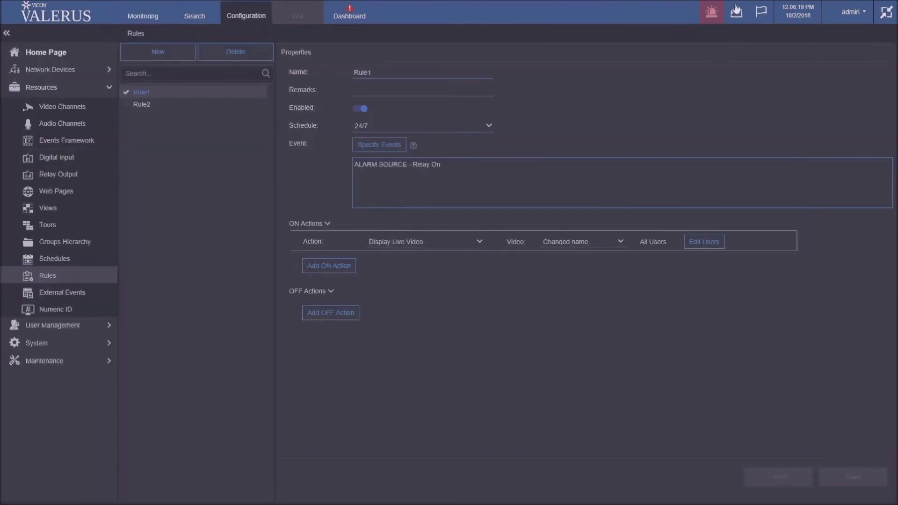
{"action": "left_click", "coordinate": [711, 11]}
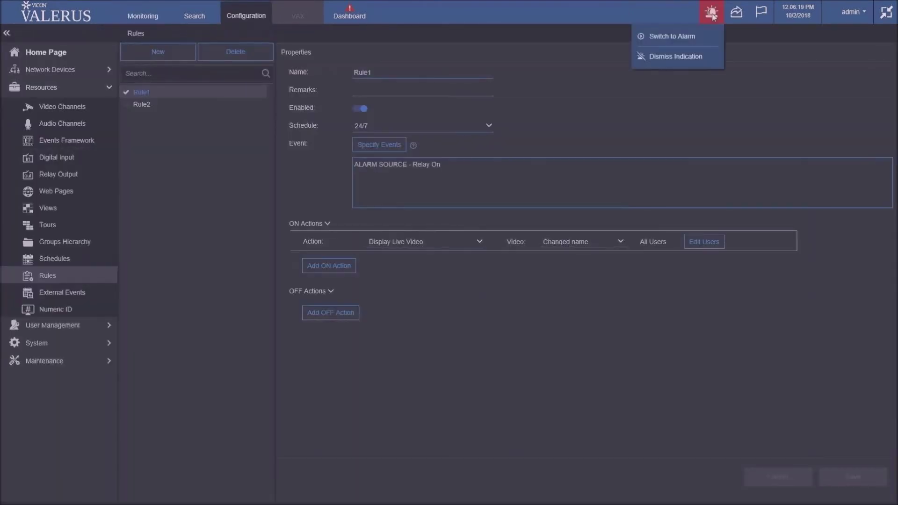
{"action": "left_click", "coordinate": [668, 35]}
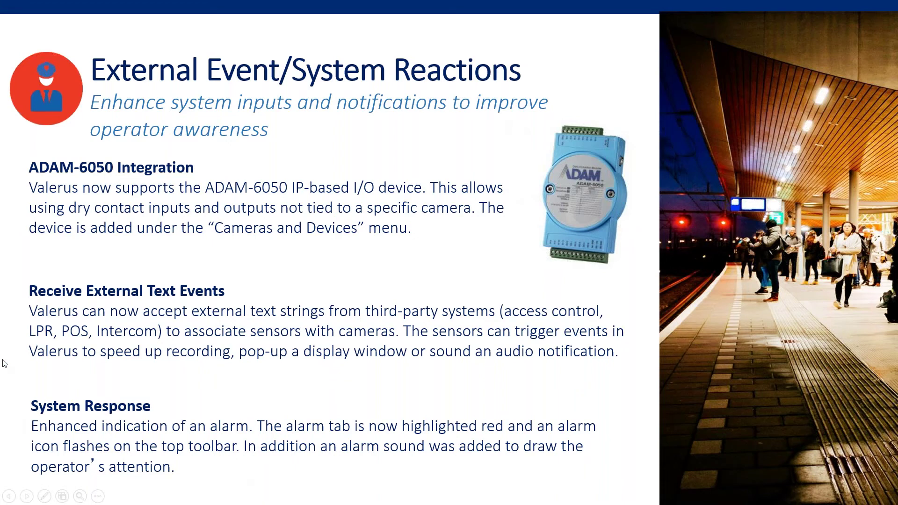
{"action": "key", "text": "Right"}
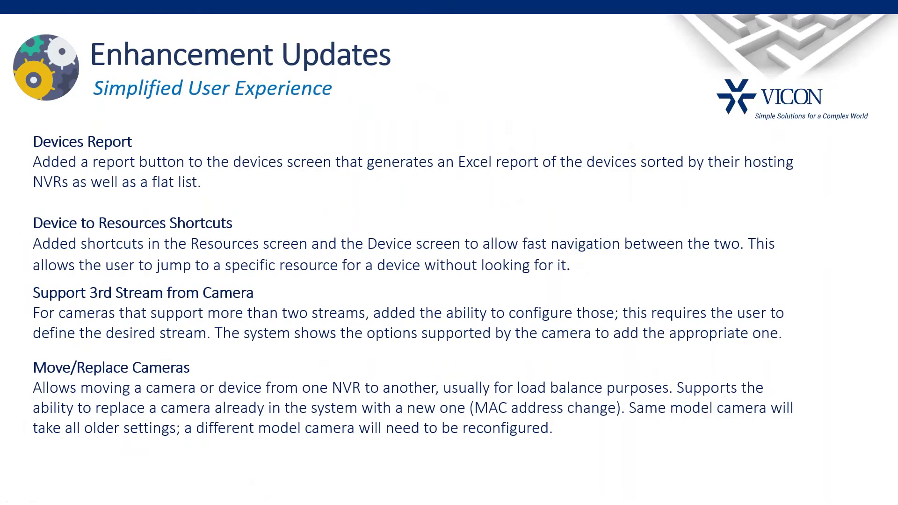